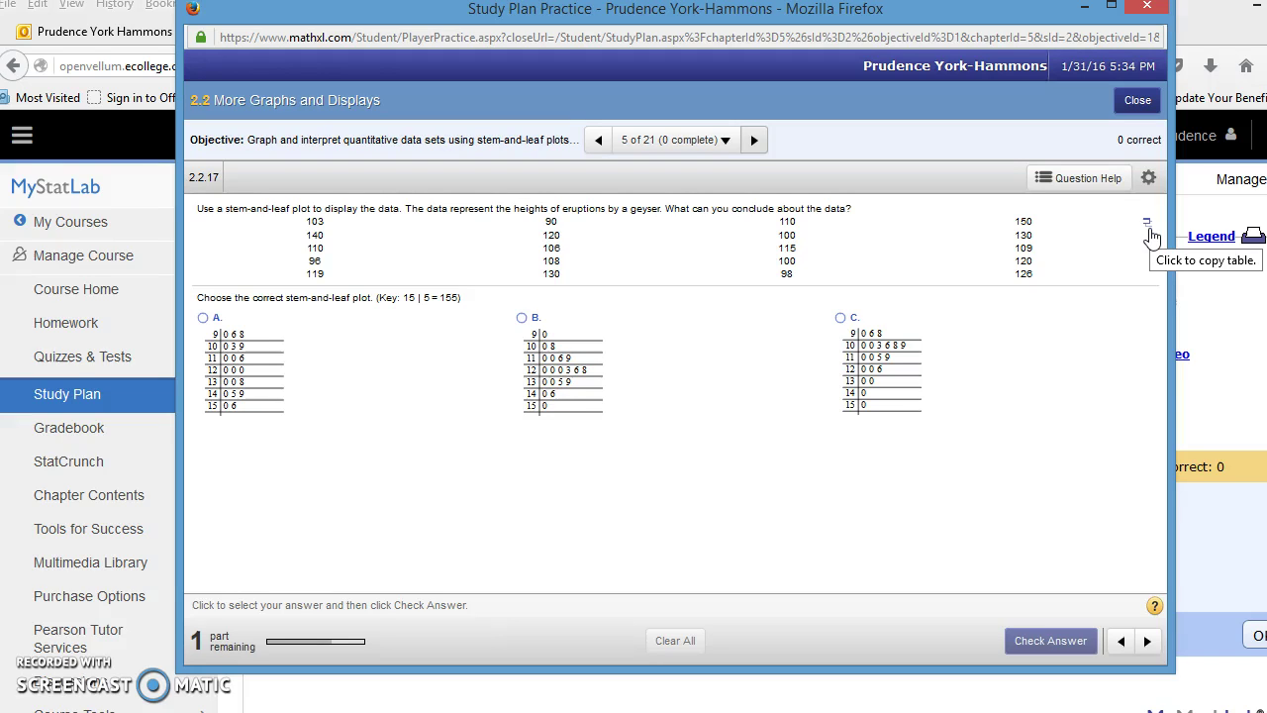
# - Bring up the export menu for the geyser eruption-height data table in question 2.2.17
pyautogui.click(1147, 224)
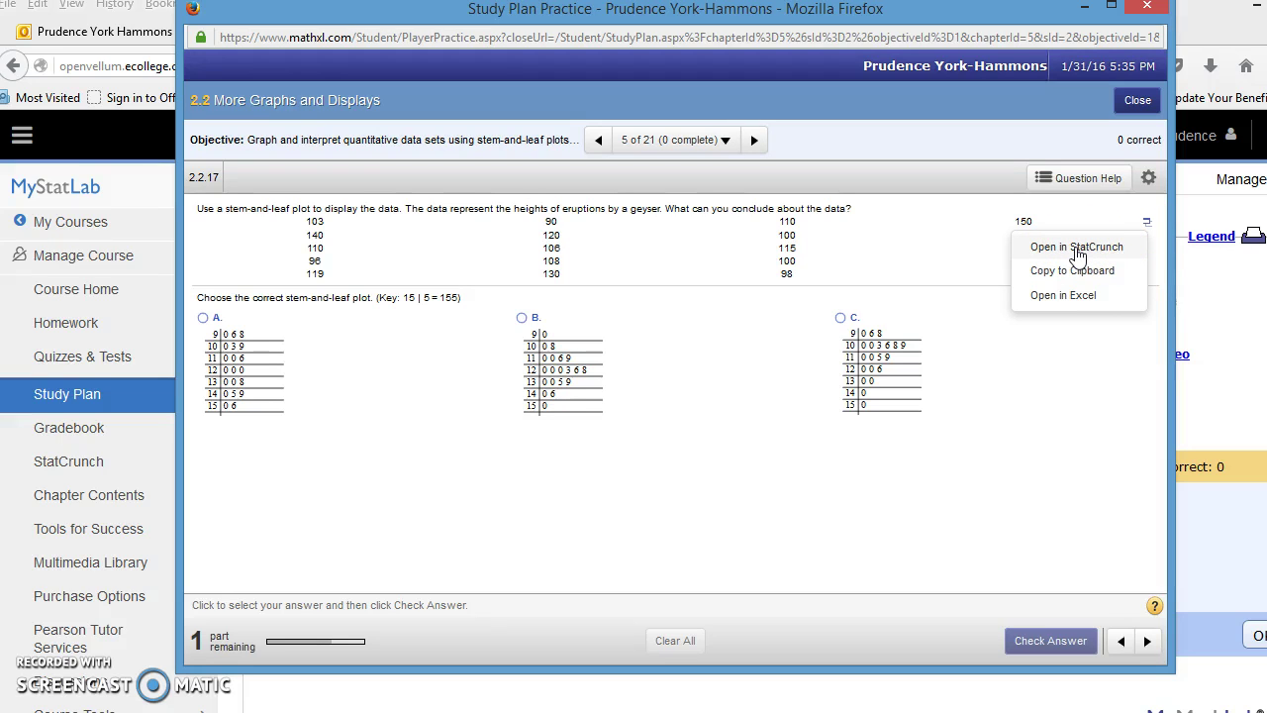
# - Load the 20 geyser eruption heights into StatCrunch and select the var1 column header
pyautogui.click(1076, 250)
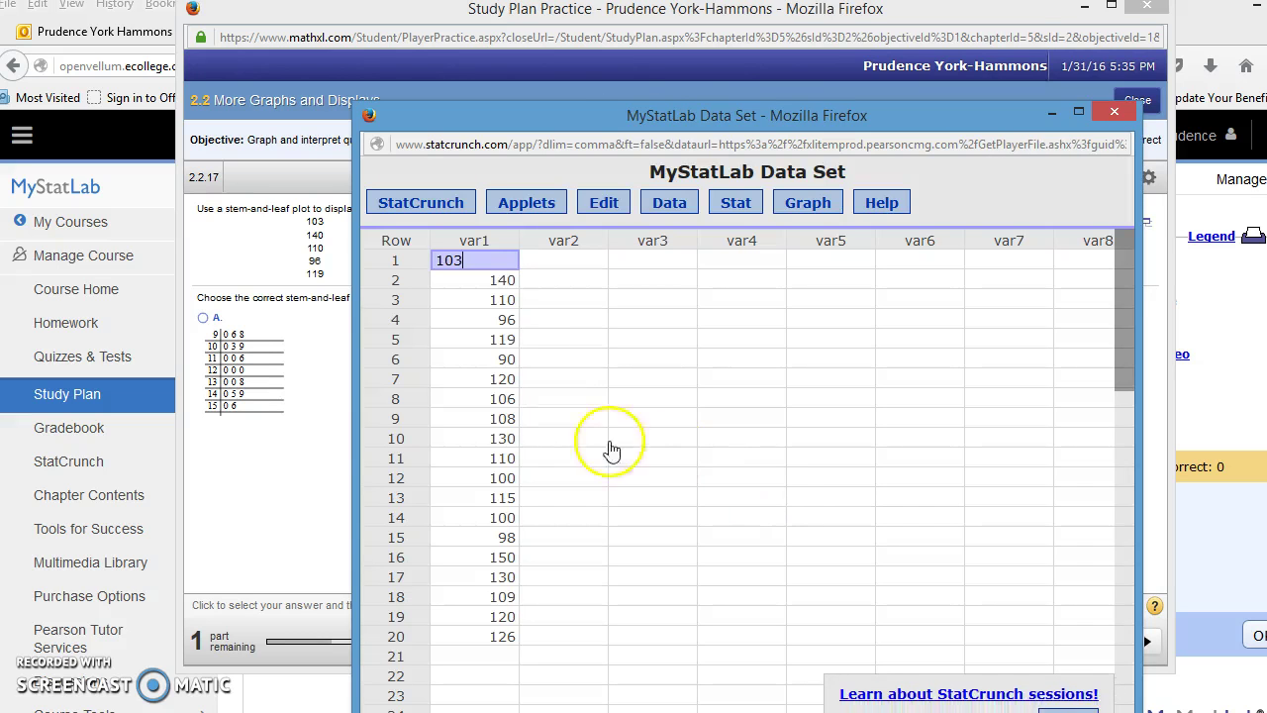
pyautogui.click(500, 261)
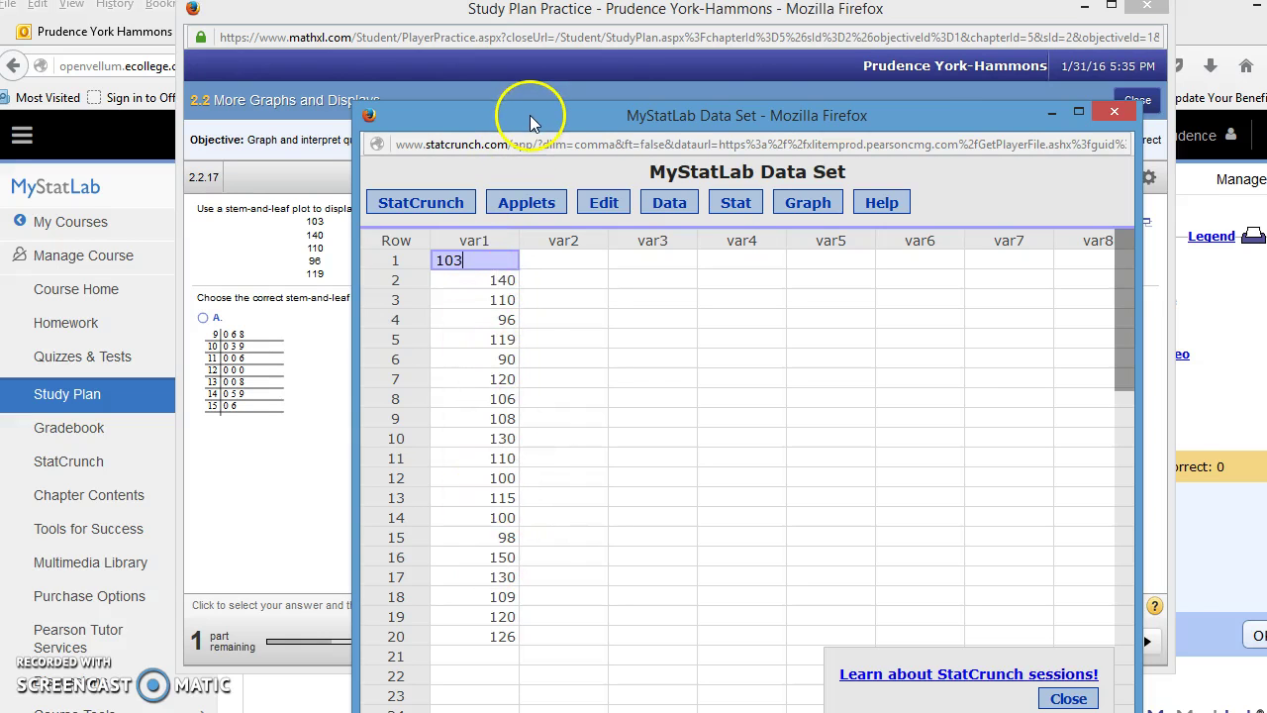
pyautogui.moveTo(529, 115); pyautogui.dragTo(578, 99)
pyautogui.click(535, 217)
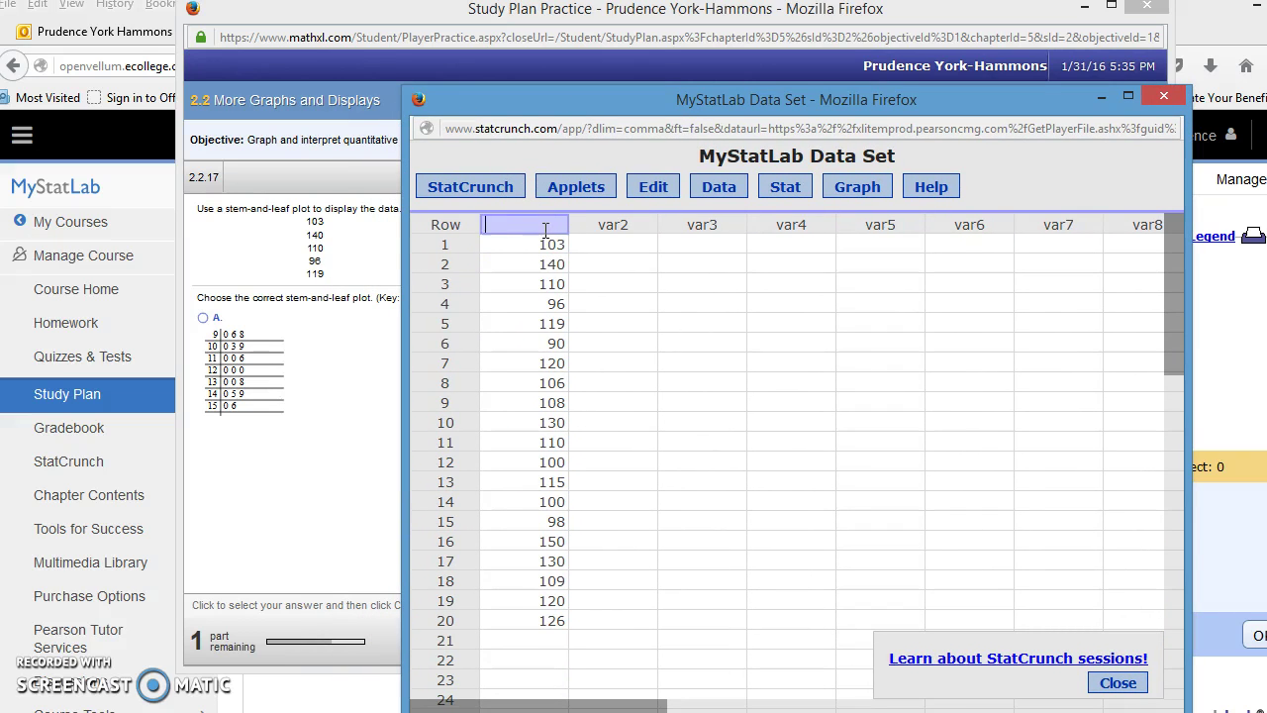
# - Rename the var1 column to 'Heights of Eruptions'
pyautogui.write('Height')
pyautogui.write('s of Eruption')
pyautogui.write('s')
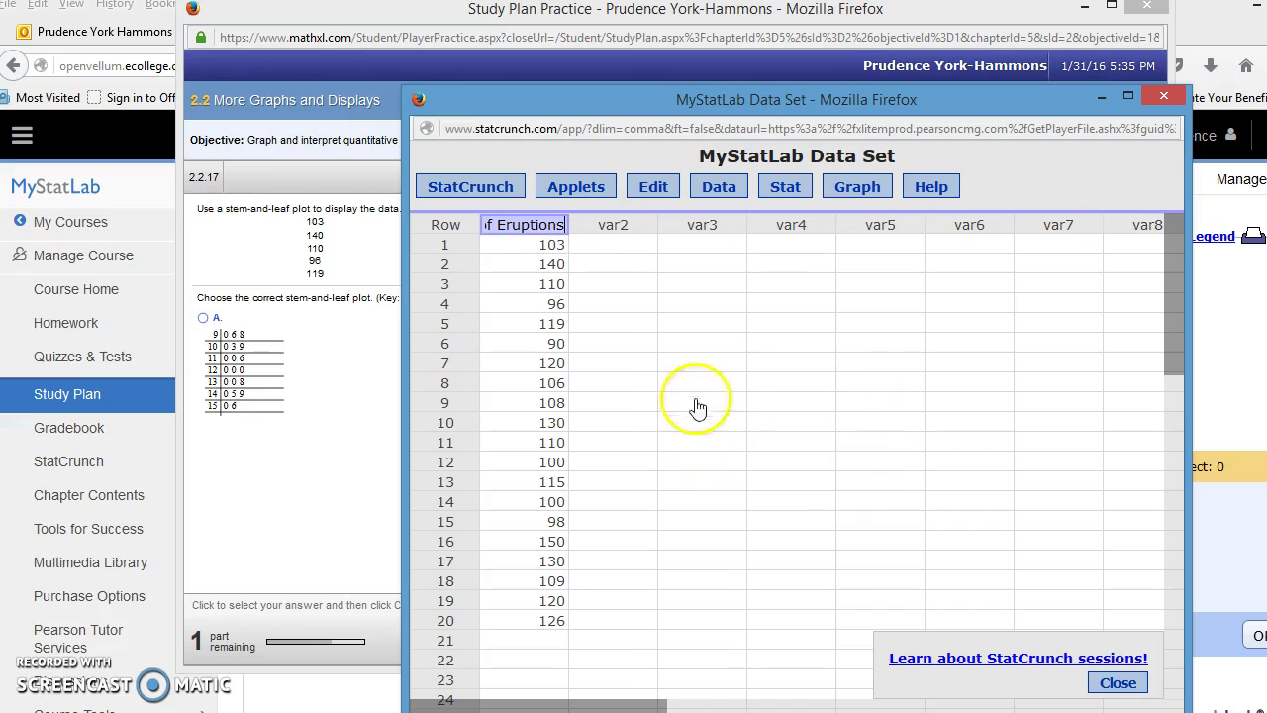
pyautogui.click(740, 367)
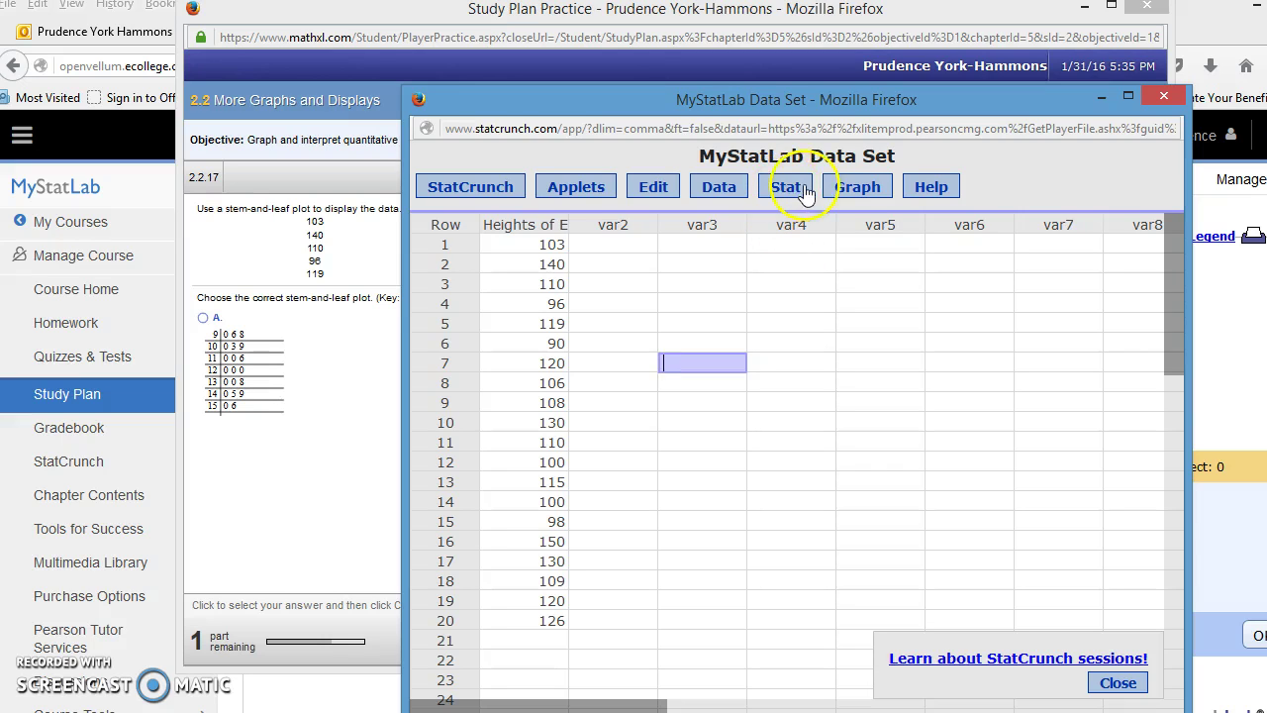
# - Set up a Stem and Leaf plot of Heights of Eruptions with outlier trimming set to None
pyautogui.click(851, 196)
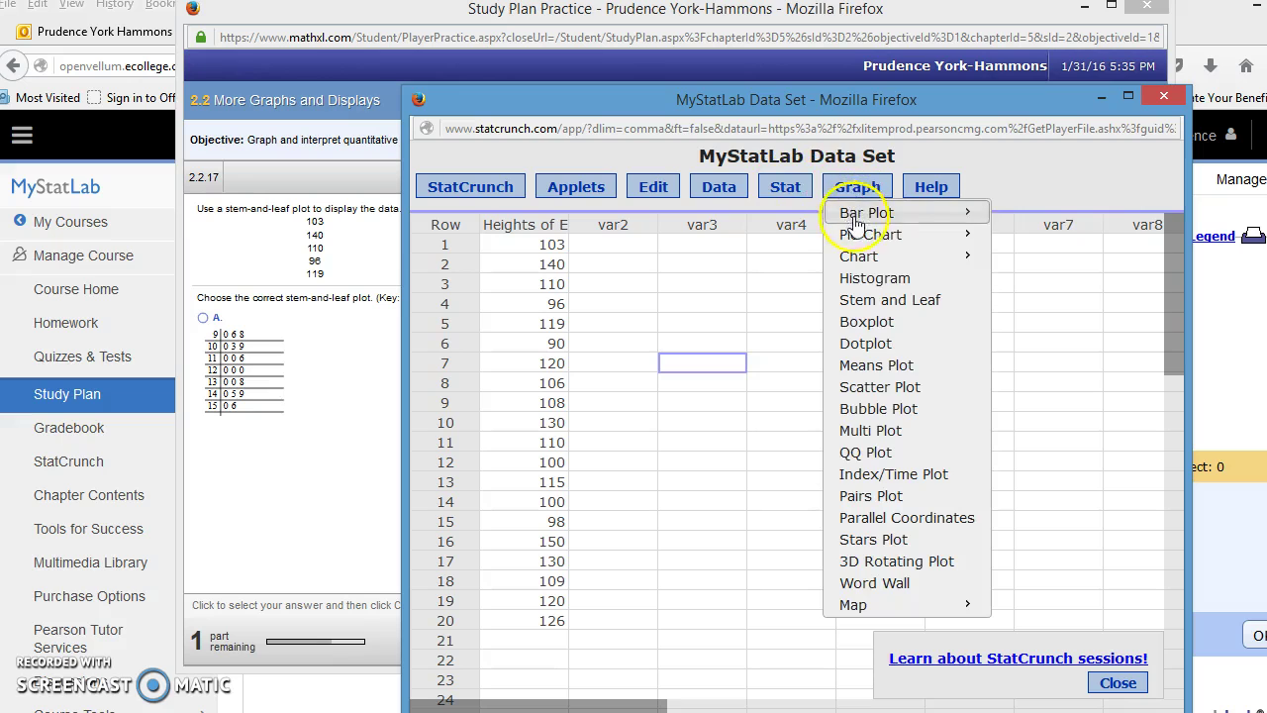
pyautogui.click(863, 300)
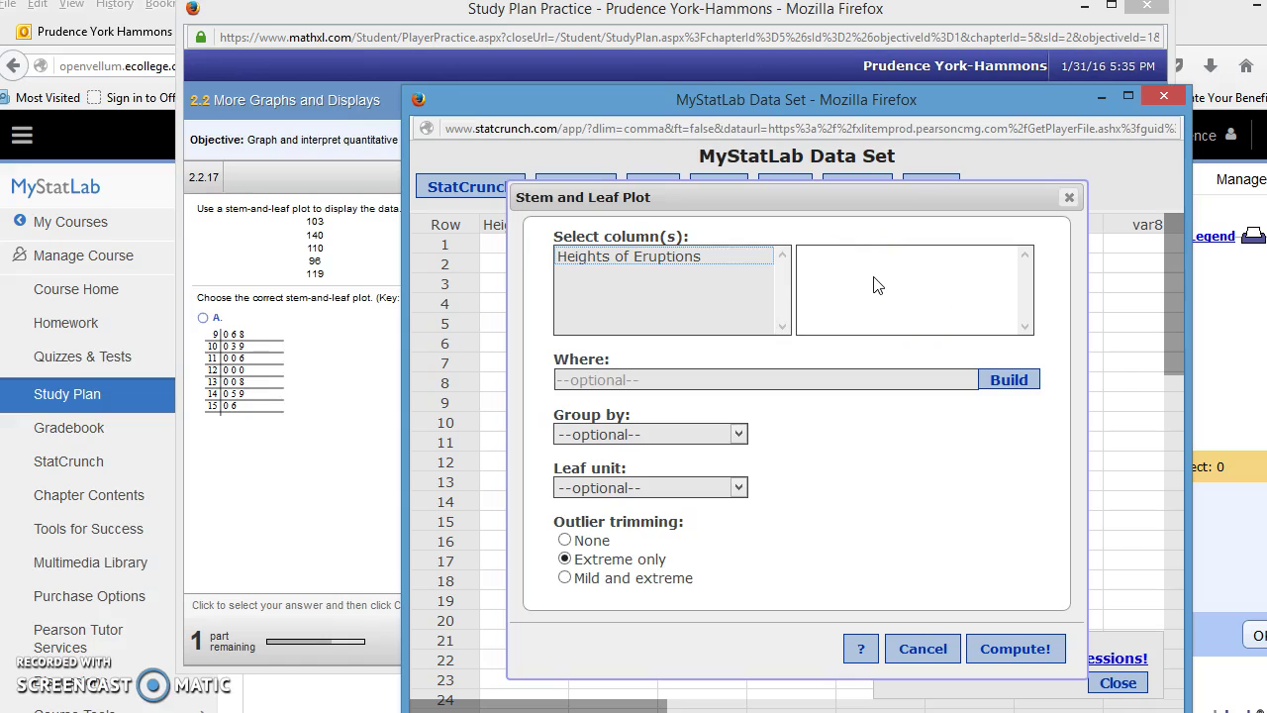
pyautogui.click(627, 260)
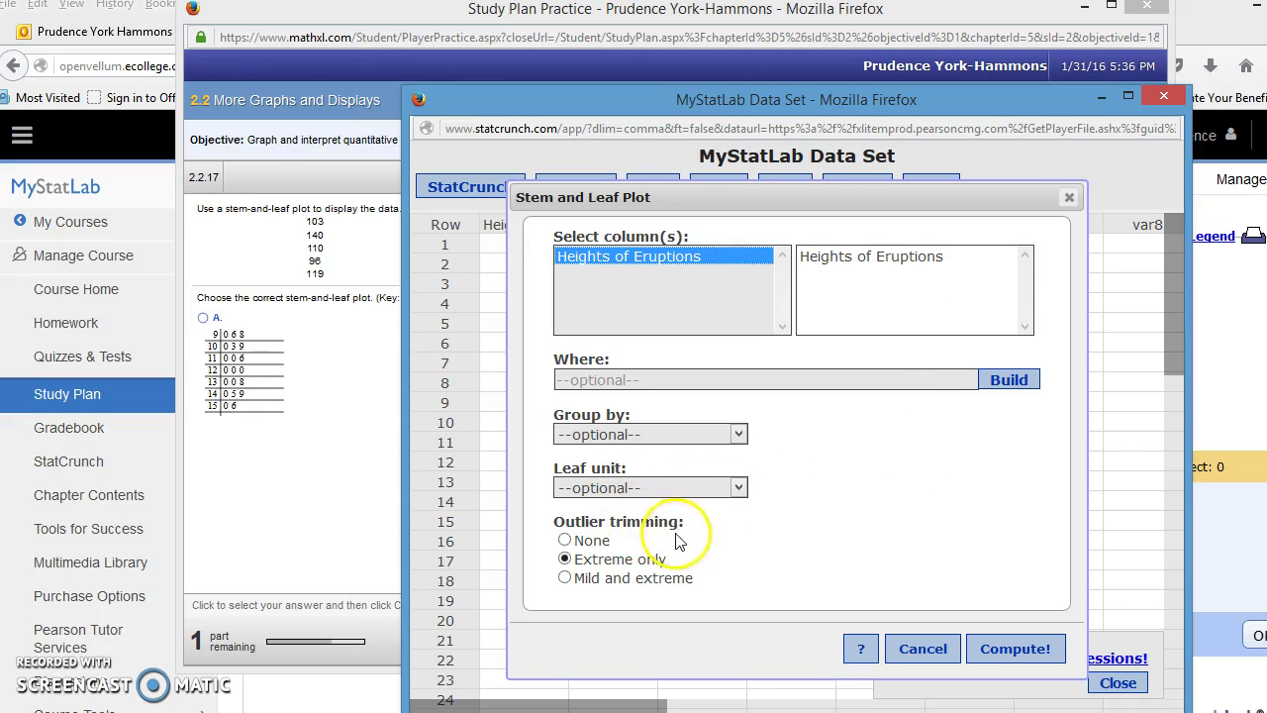
pyautogui.click(566, 542)
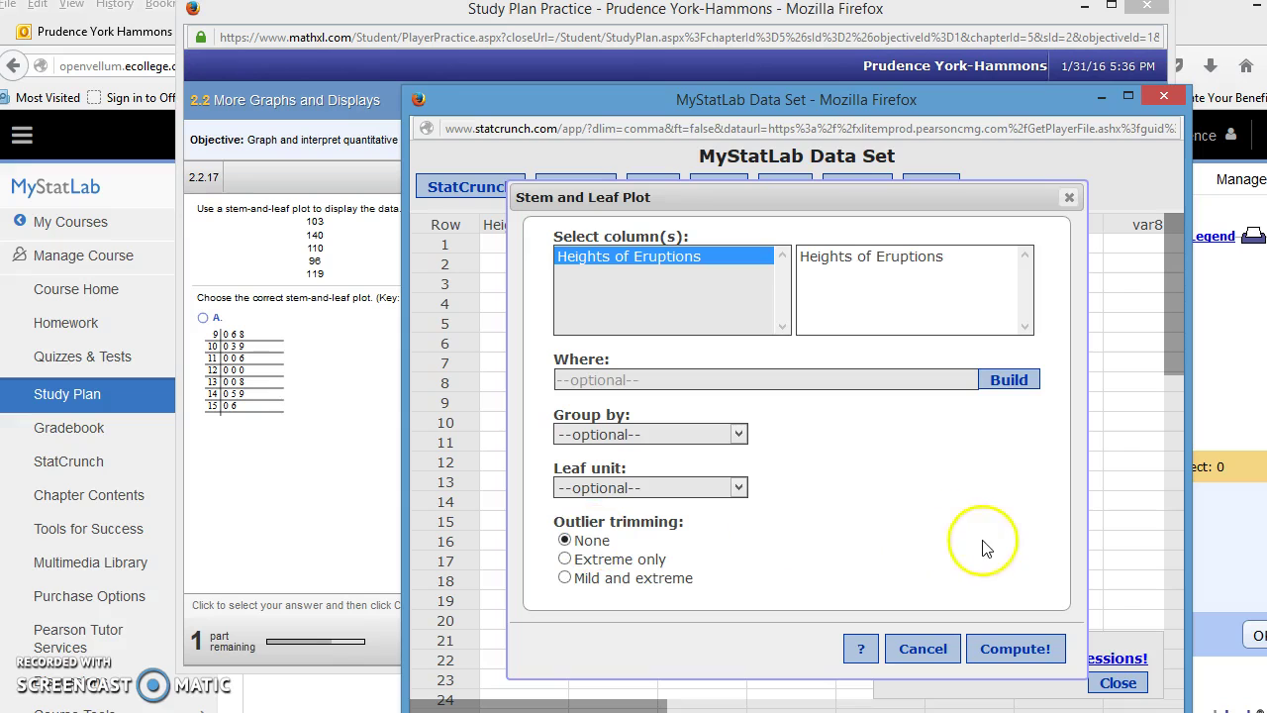
pyautogui.click(1007, 651)
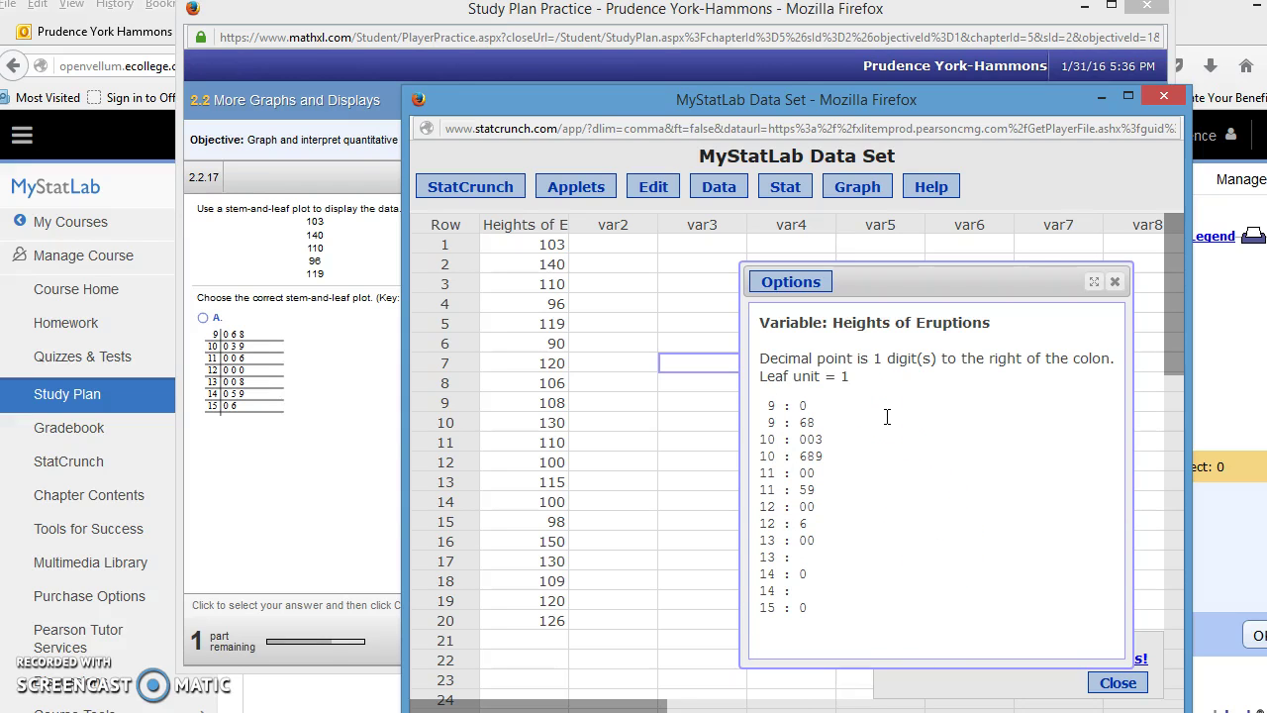
pyautogui.moveTo(863, 410)
pyautogui.mouseDown()
pyautogui.moveTo(769, 404)
pyautogui.moveTo(772, 423)
pyautogui.moveTo(808, 406)
pyautogui.mouseUp()
# - Arrange the data set and plot output windows so answer choices B and C stay visible
pyautogui.moveTo(585, 96); pyautogui.dragTo(859, 84)
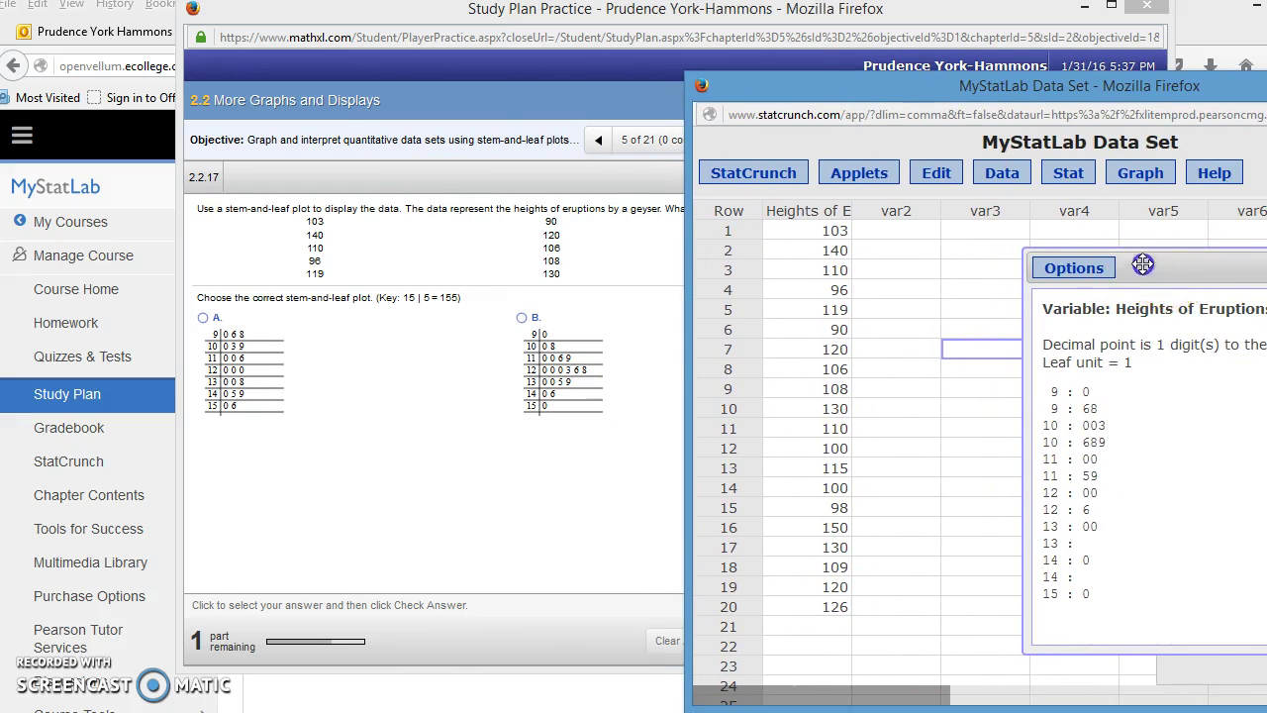
pyautogui.moveTo(1166, 273); pyautogui.dragTo(846, 158)
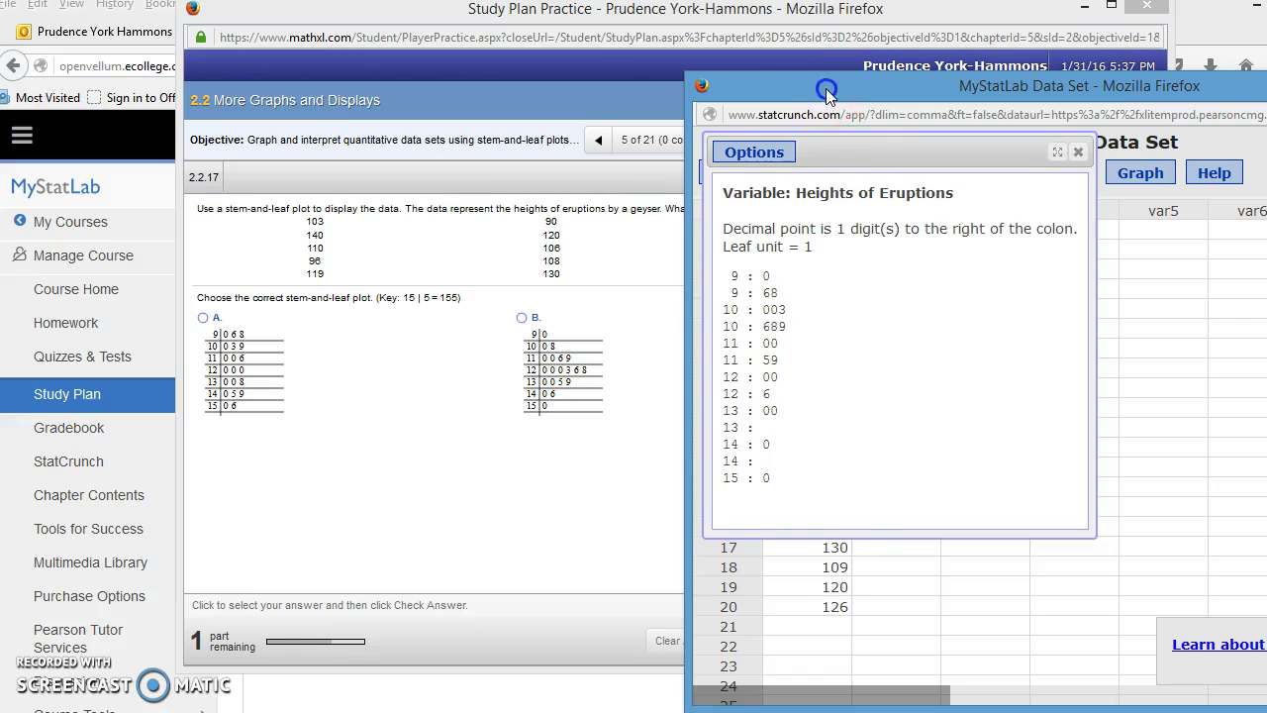
pyautogui.moveTo(826, 87); pyautogui.dragTo(1081, 117)
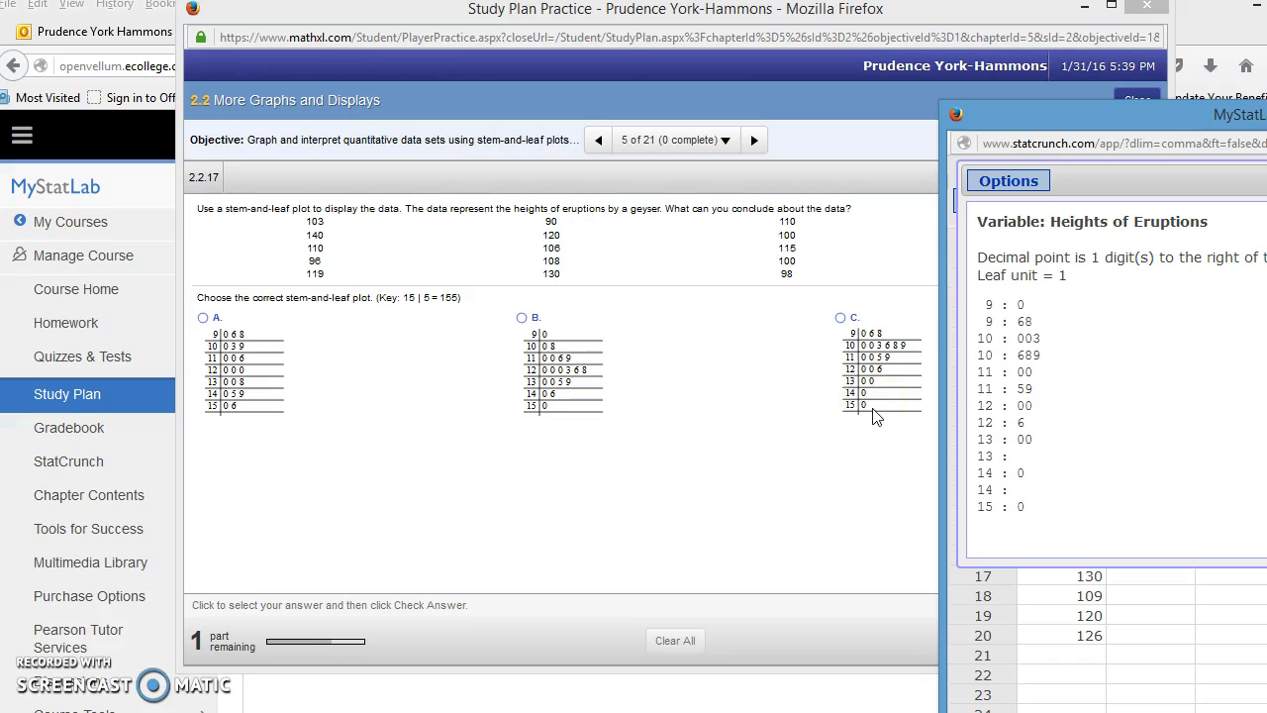
# - Select stem-and-leaf choice C and bring the plot output back in front
pyautogui.click(840, 318)
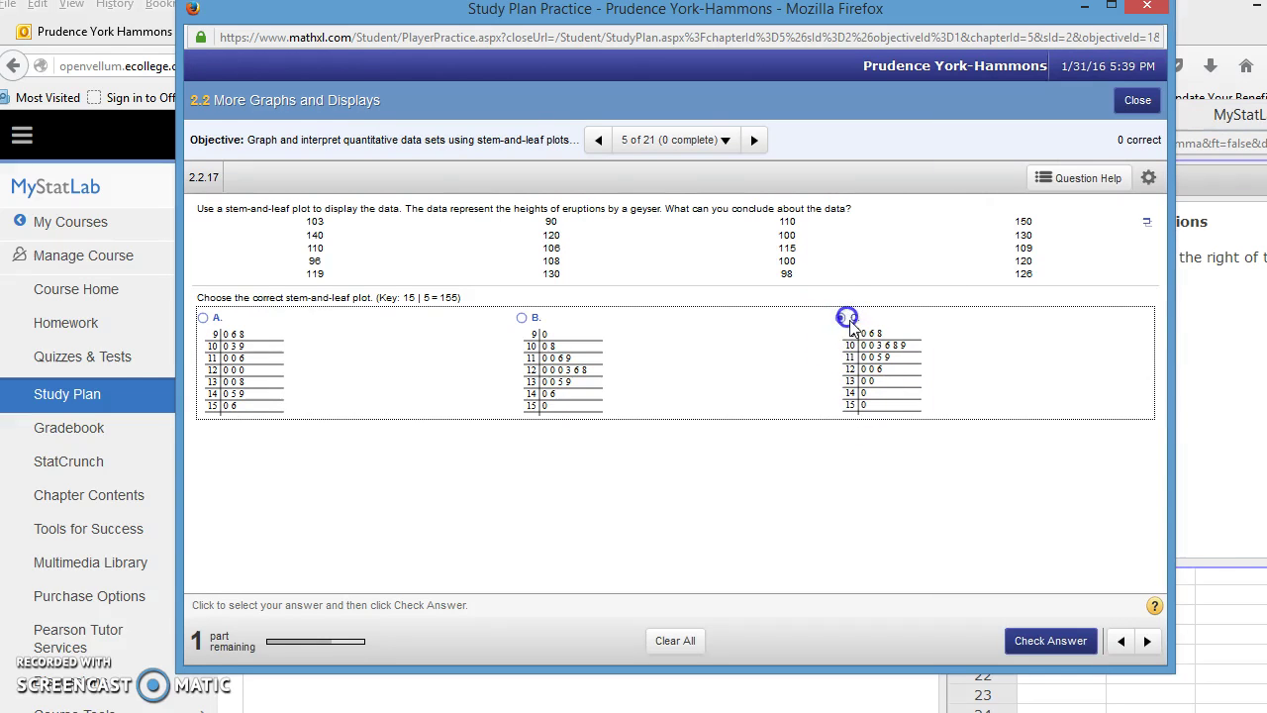
pyautogui.click(1213, 406)
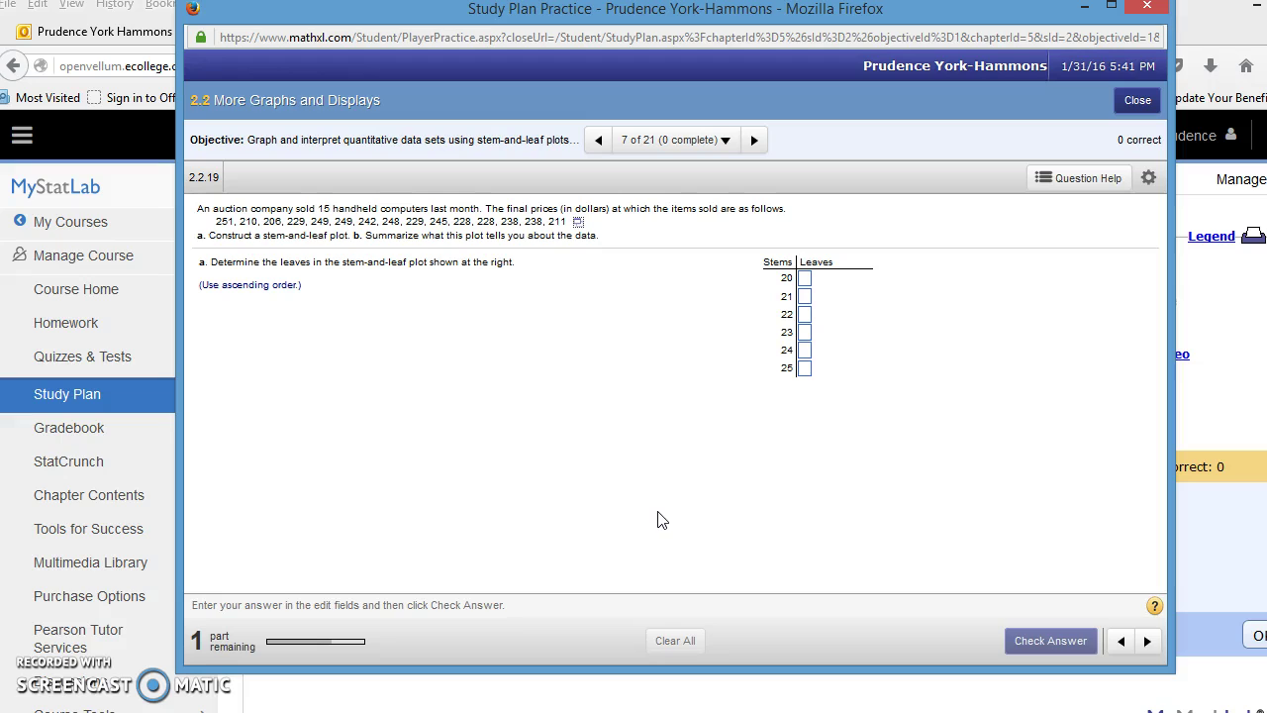
# - Load the 15 handheld computer auction prices into StatCrunch
pyautogui.click(662, 512)
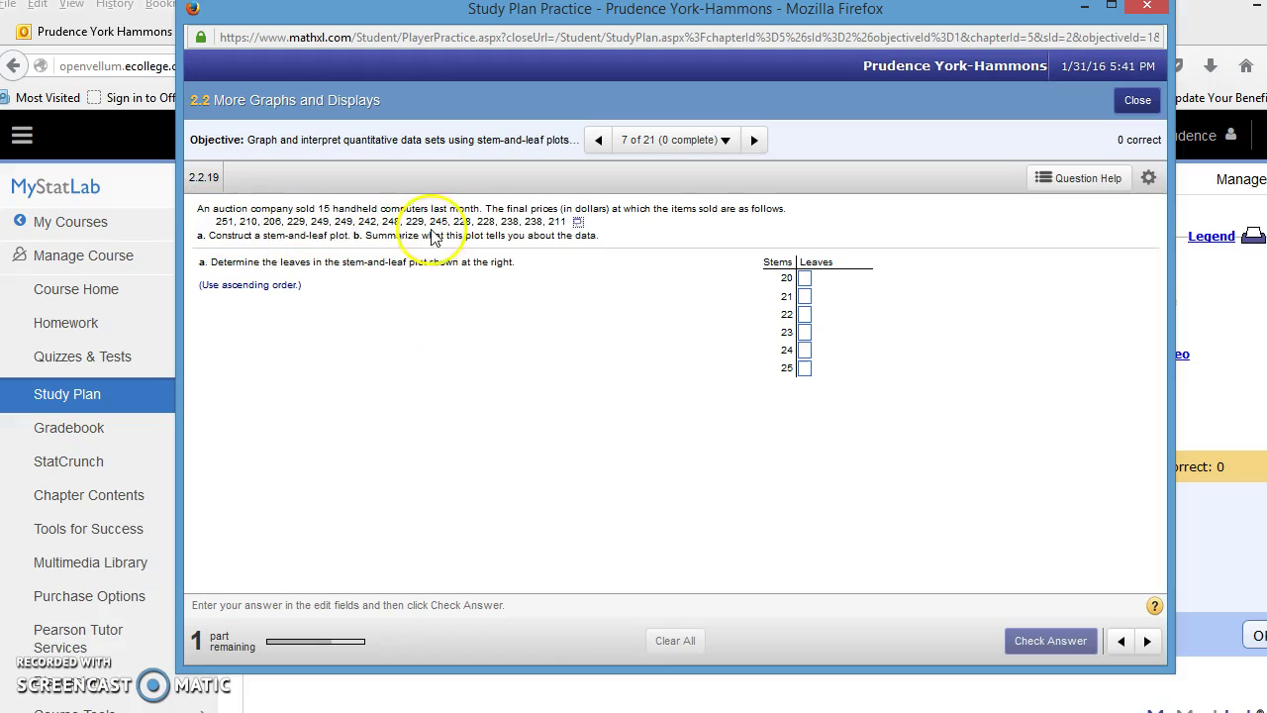
pyautogui.click(578, 224)
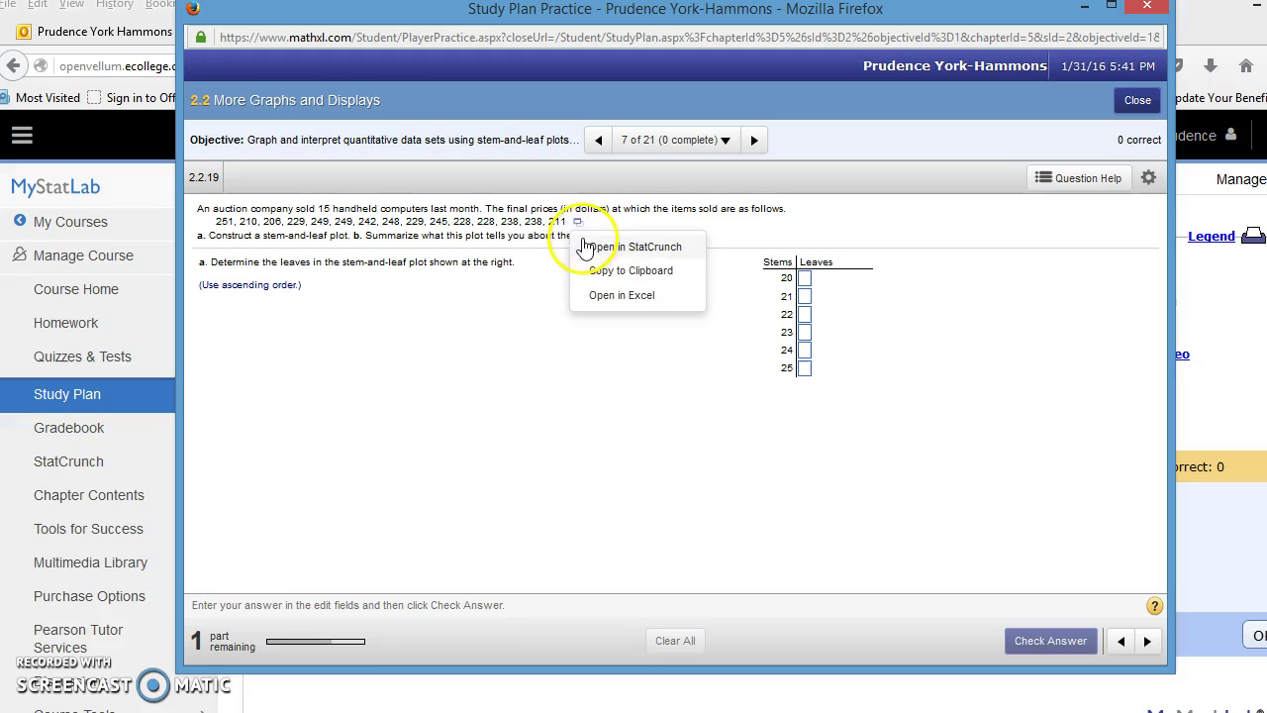
pyautogui.click(633, 254)
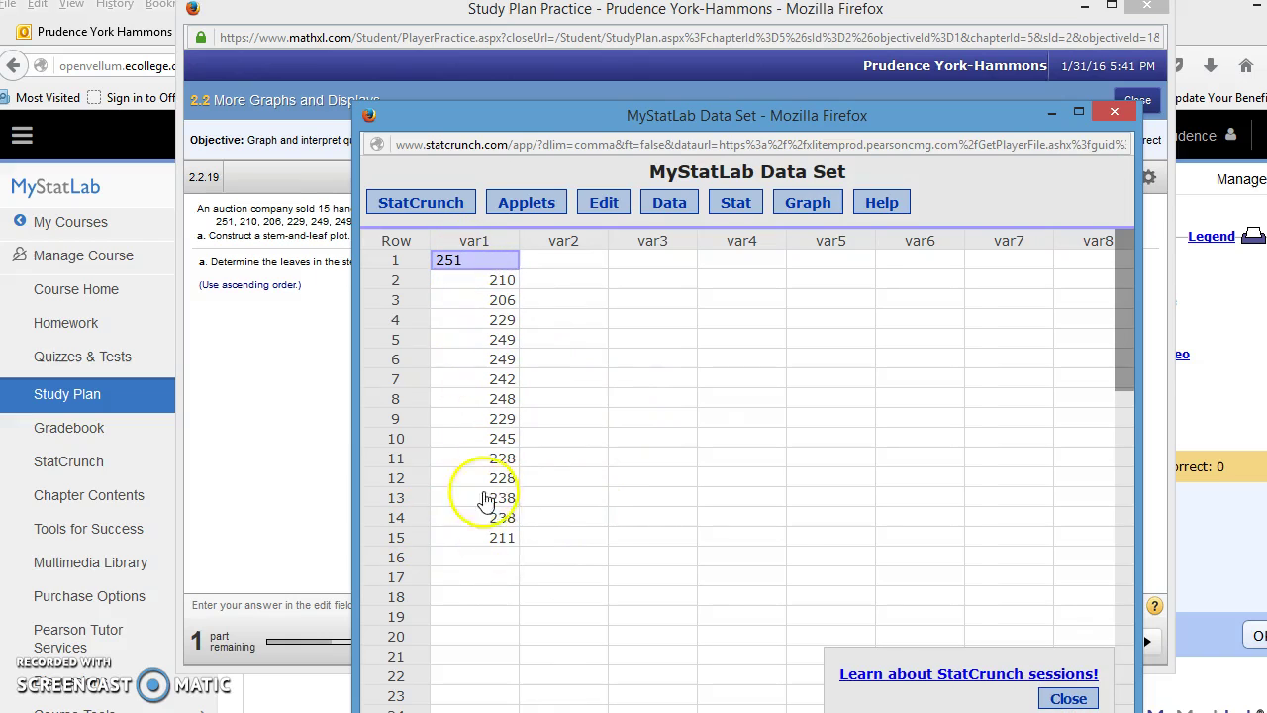
# - Drag the price data set window down to uncover the auction question text
pyautogui.moveTo(501, 119); pyautogui.dragTo(480, 279)
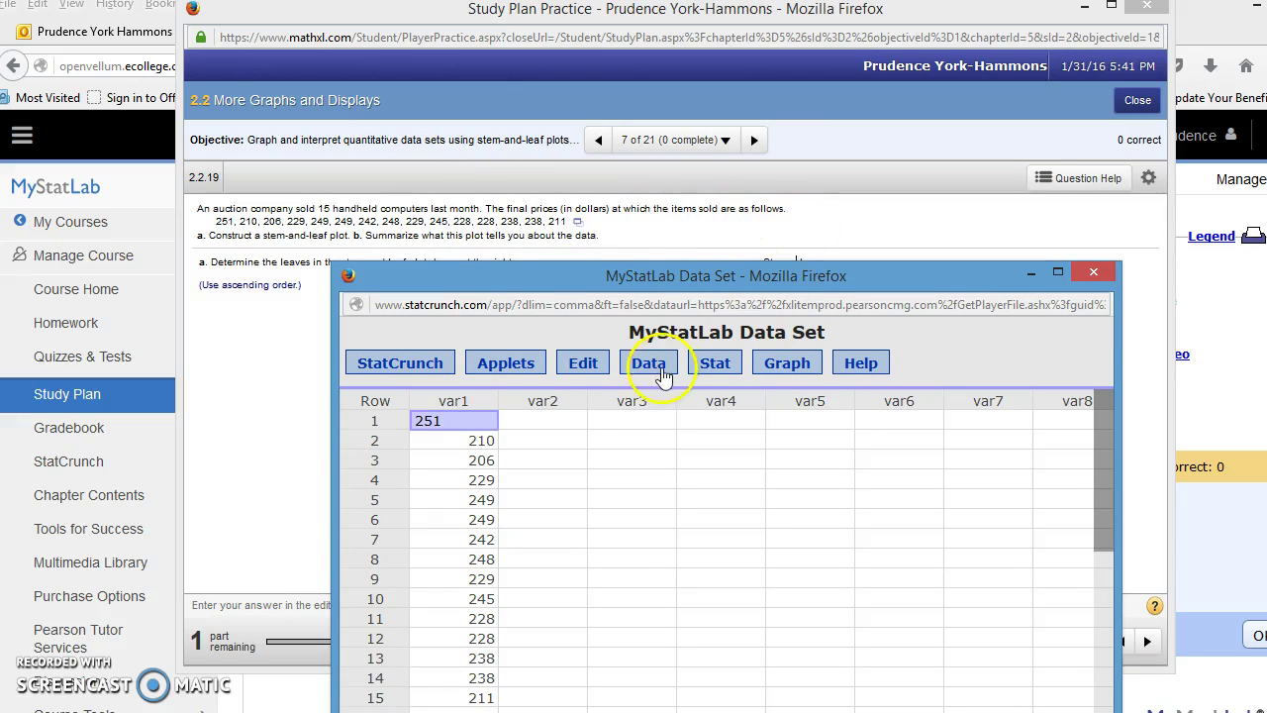
# - Rename the var1 column to 'Prices of Handheld Computers'
pyautogui.click(490, 423)
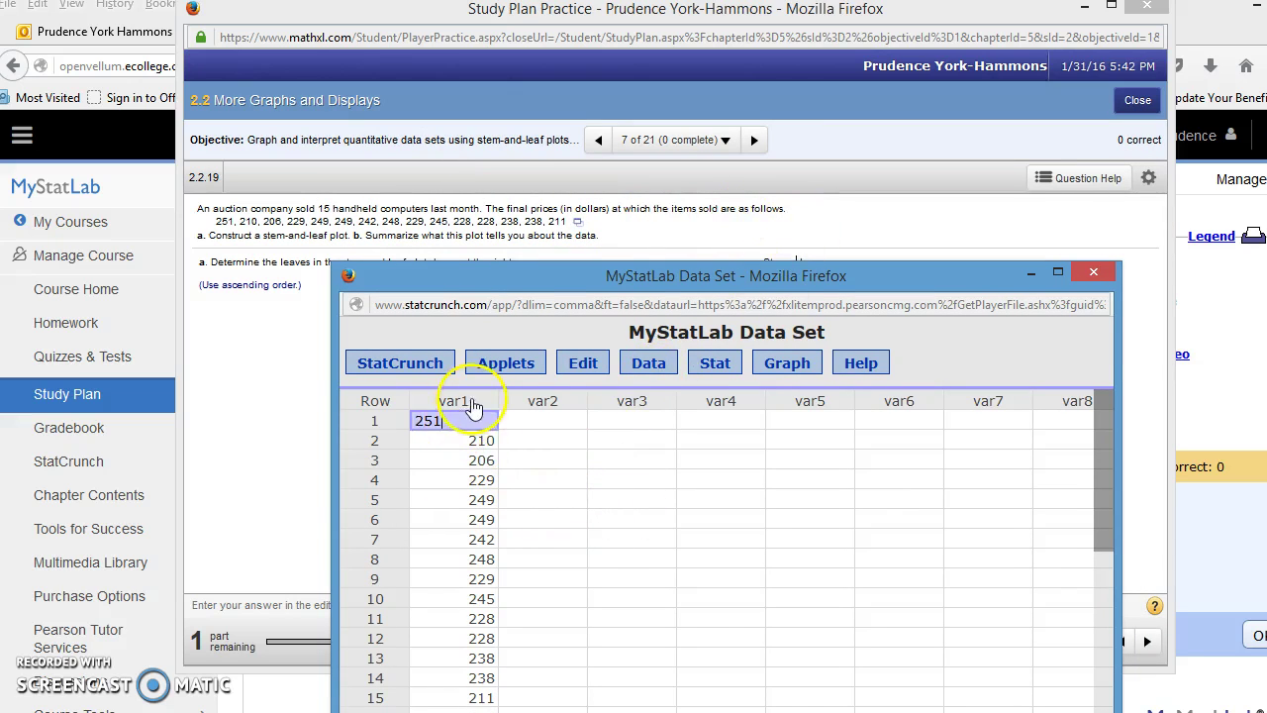
pyautogui.click(473, 398)
pyautogui.moveTo(466, 399); pyautogui.dragTo(384, 385)
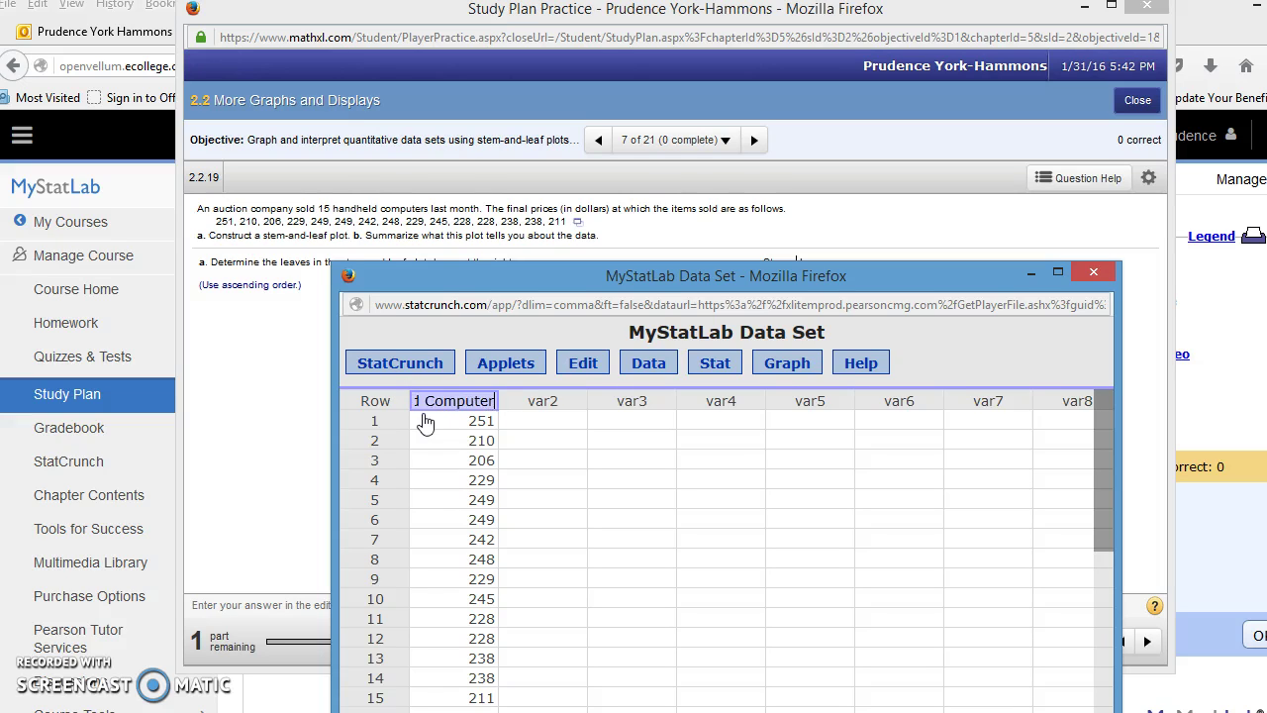
pyautogui.moveTo(569, 461); pyautogui.dragTo(569, 440)
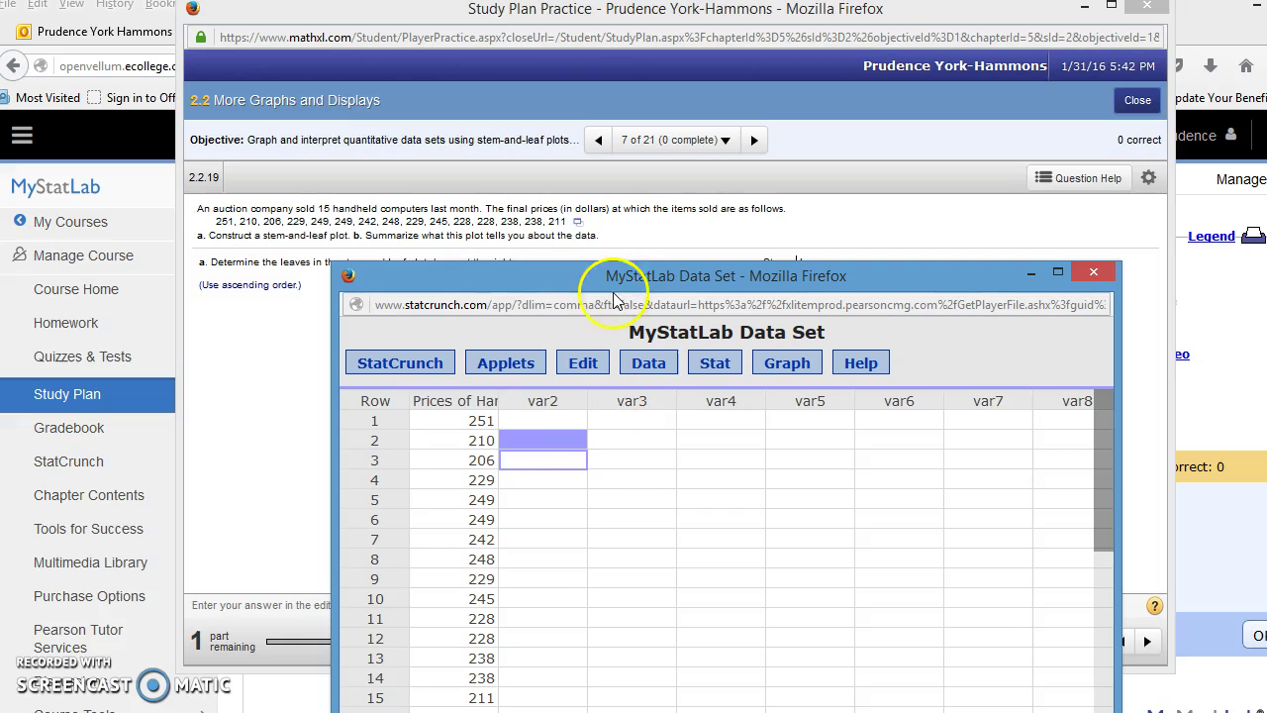
pyautogui.moveTo(620, 281); pyautogui.dragTo(628, 104)
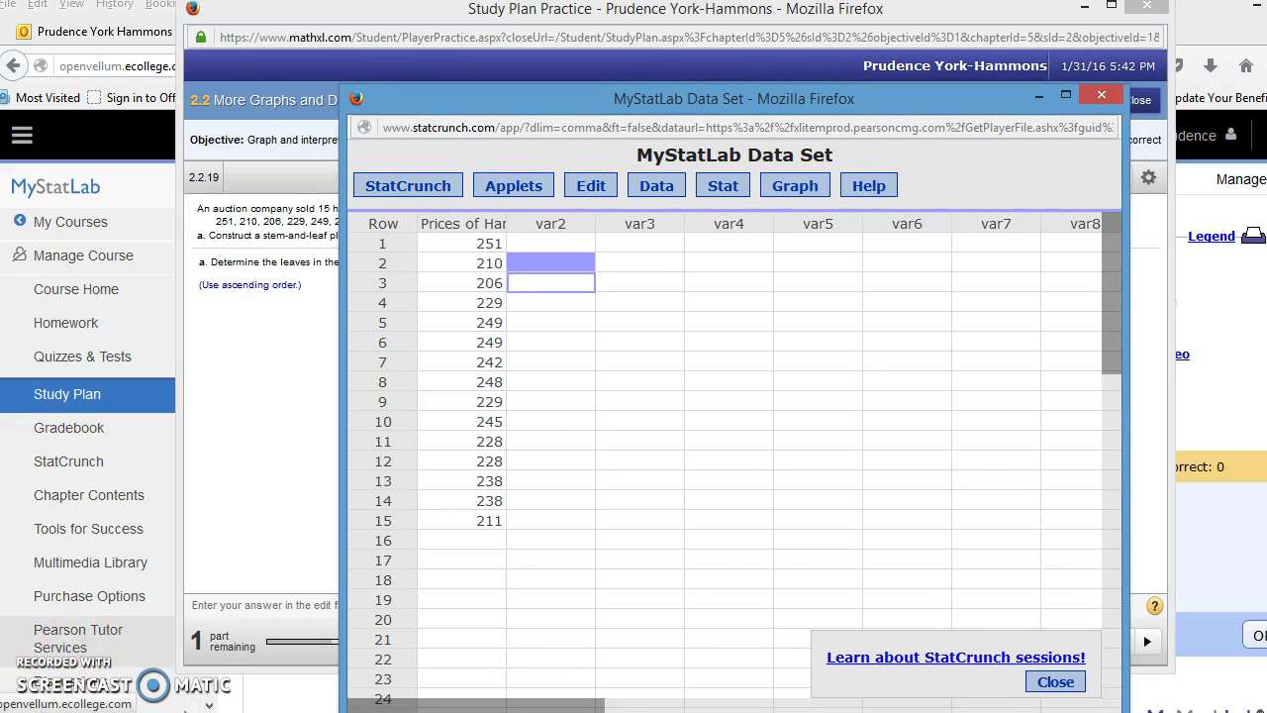
# - Set up a Stem and Leaf plot of Prices of Handheld Computers with outlier trimming set to None
pyautogui.click(796, 188)
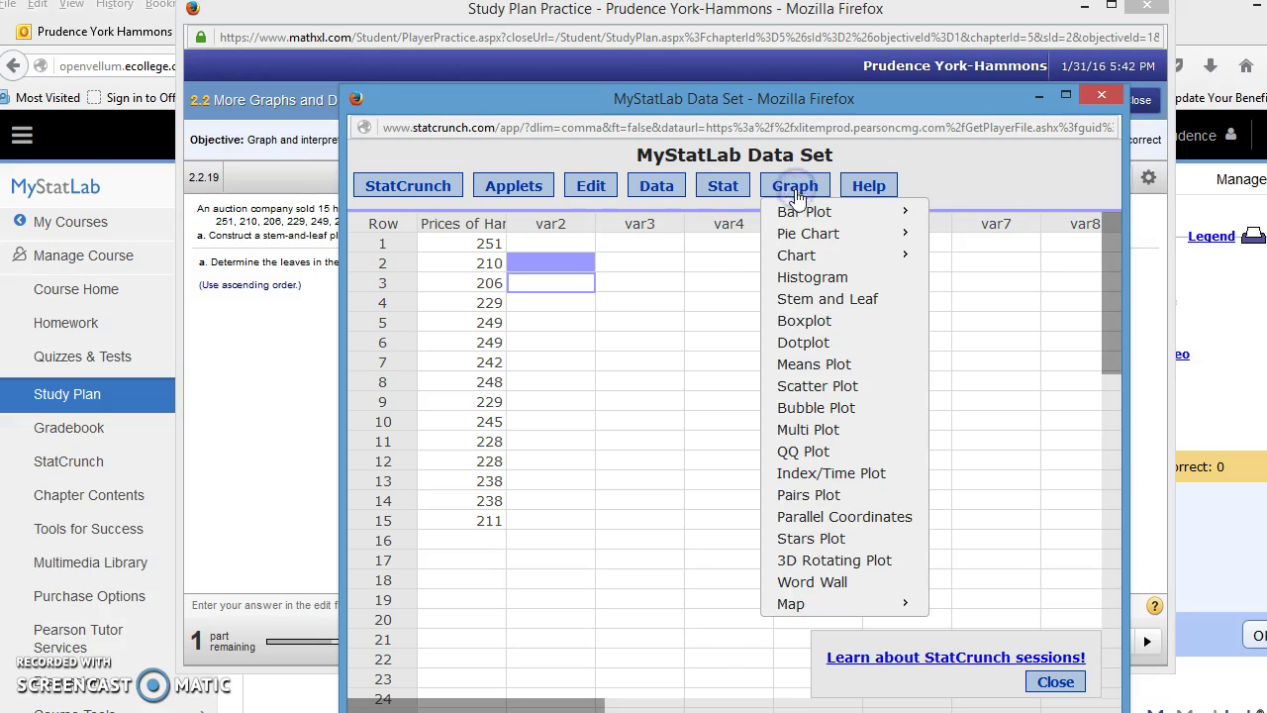
pyautogui.click(809, 301)
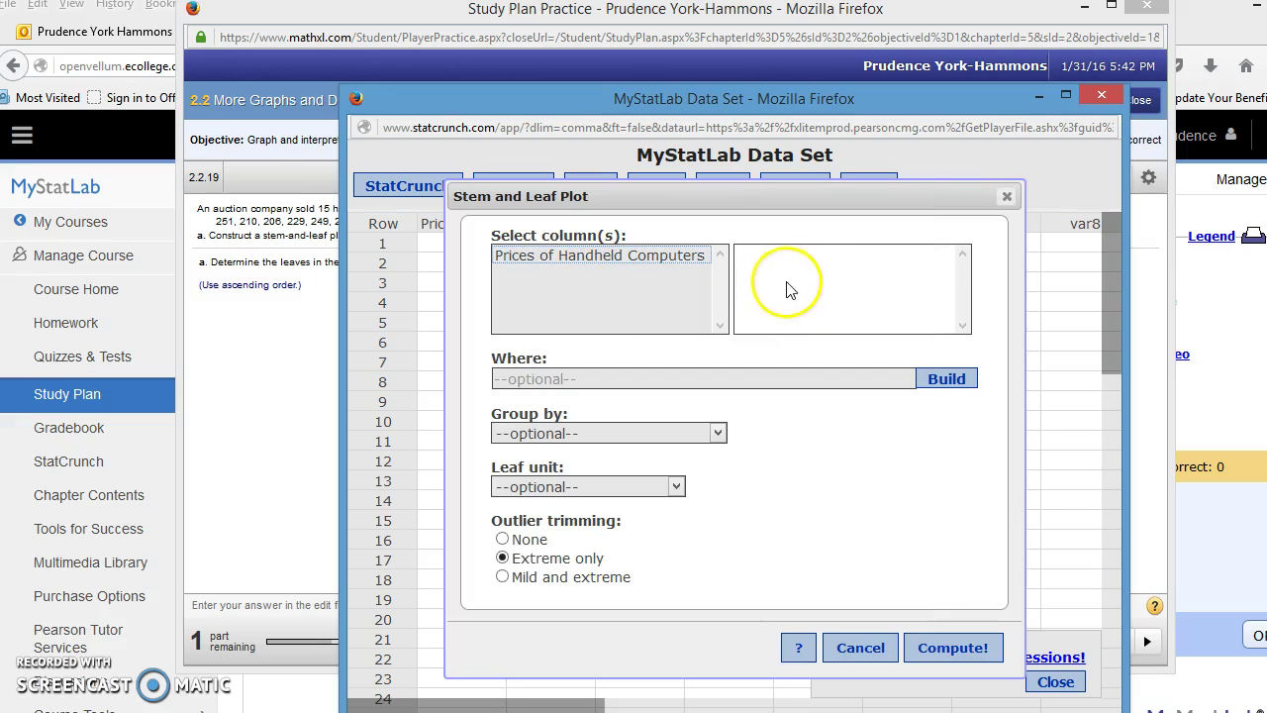
pyautogui.click(592, 255)
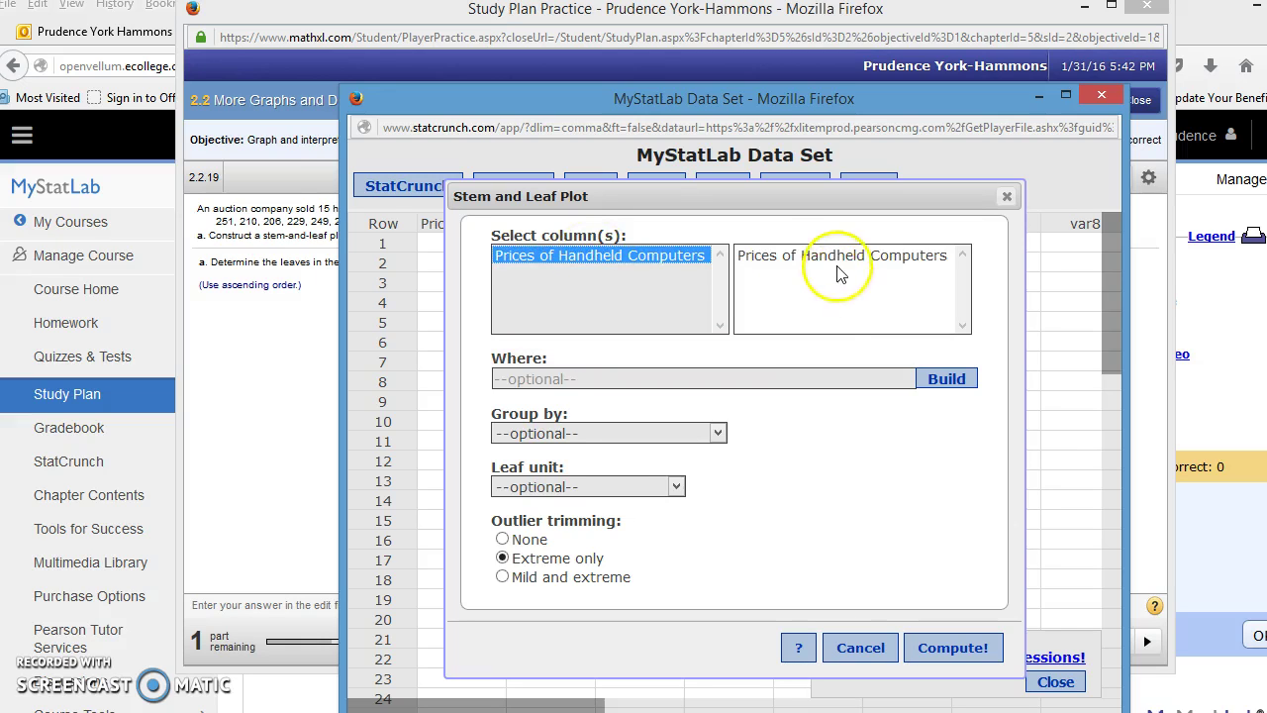
pyautogui.click(911, 280)
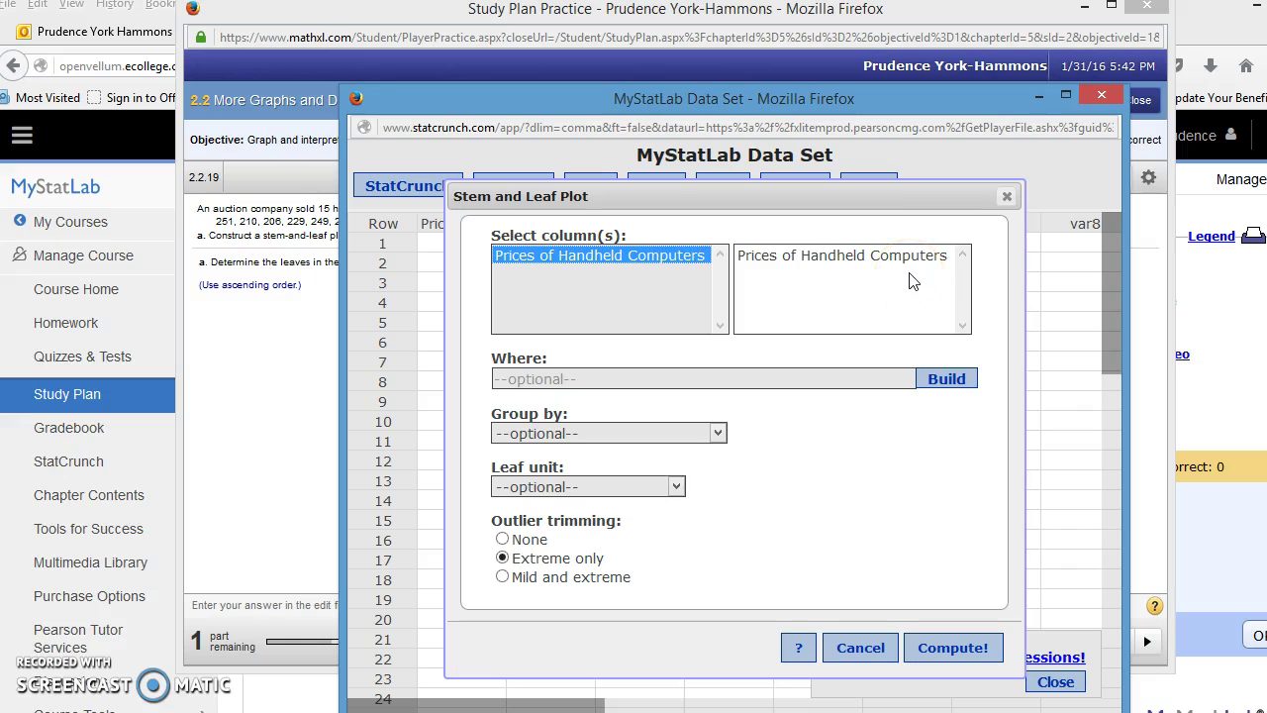
pyautogui.click(504, 539)
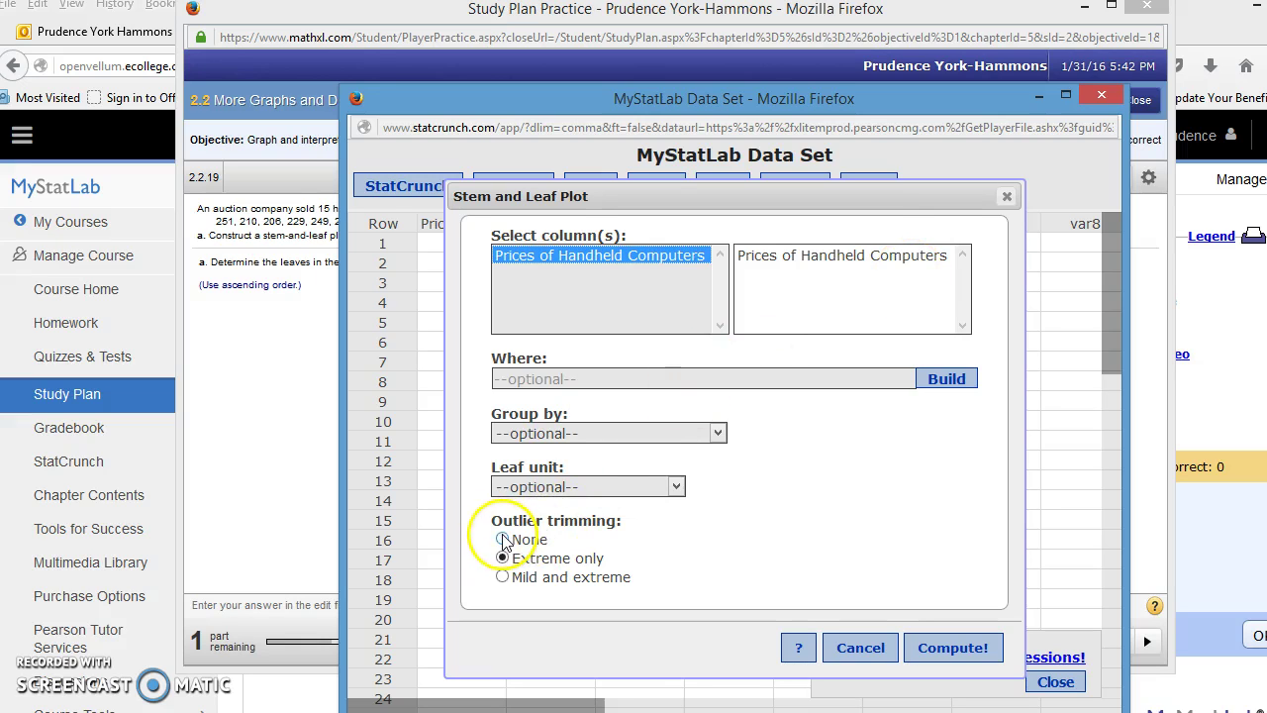
pyautogui.click(663, 535)
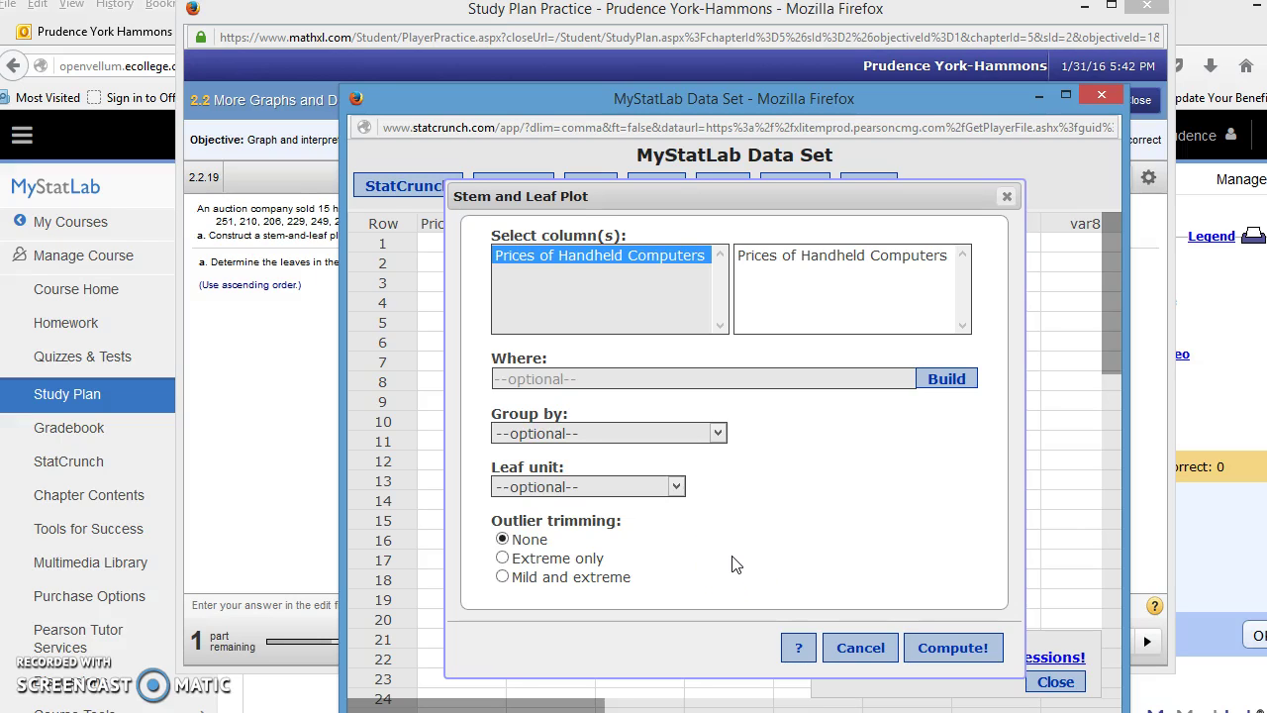
# - Compute the handheld computer prices stem-and-leaf plot, showing stems 20–25 with leaf unit 1
pyautogui.click(931, 653)
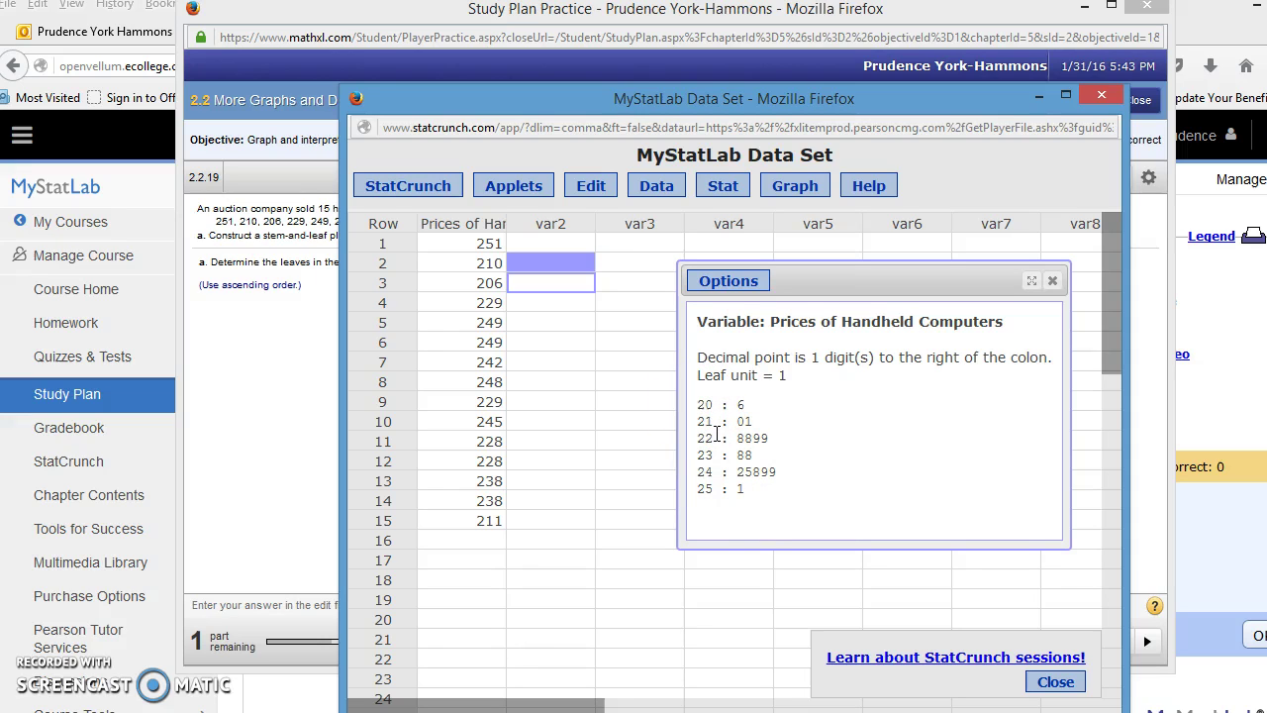
pyautogui.moveTo(708, 436)
pyautogui.mouseDown()
pyautogui.moveTo(728, 456)
pyautogui.moveTo(712, 465)
pyautogui.moveTo(716, 405)
pyautogui.mouseUp()
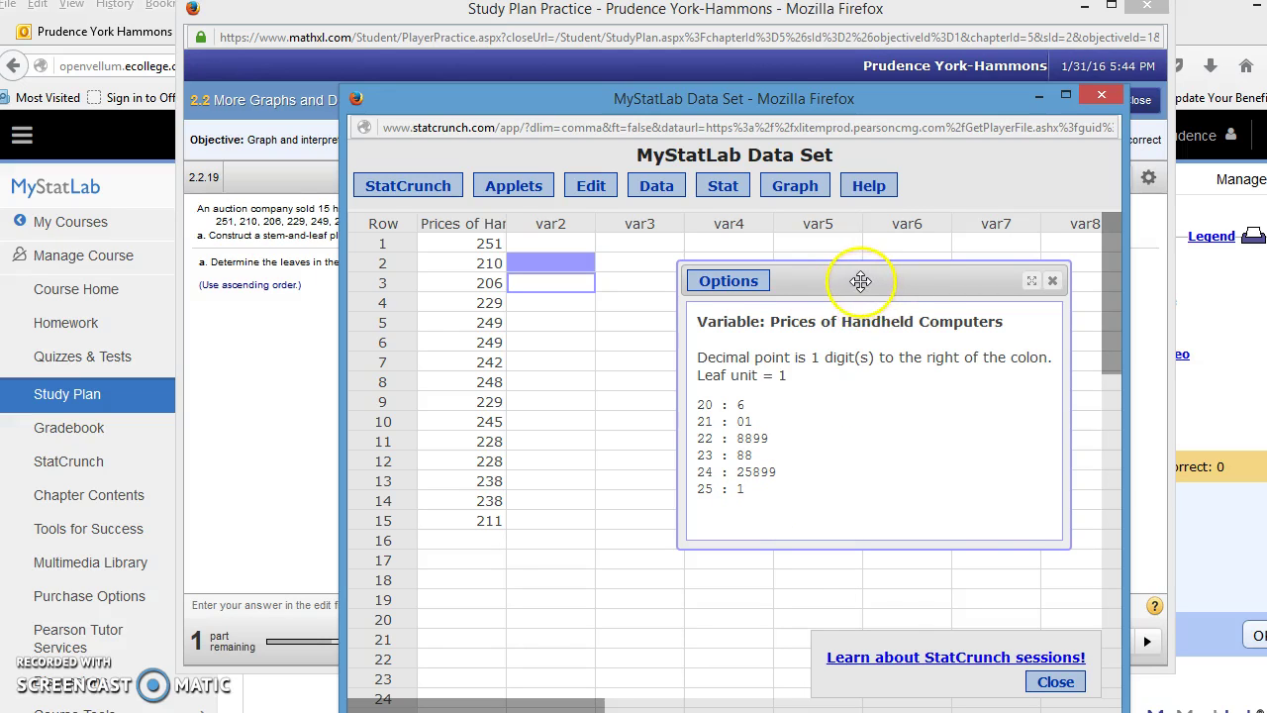
# - Place the StatCrunch output beside the question and enter leaves 6 and 01 for stems 20 and 21
pyautogui.moveTo(860, 281); pyautogui.dragTo(532, 160)
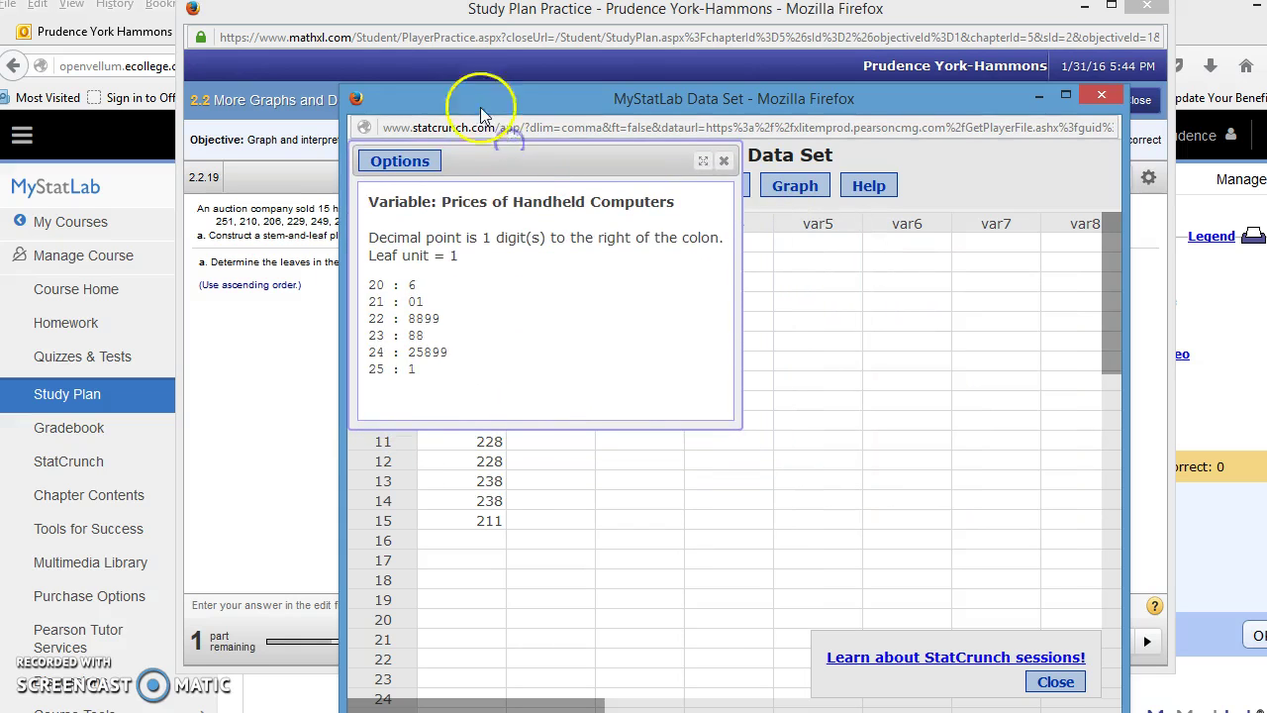
pyautogui.moveTo(446, 94); pyautogui.dragTo(949, 123)
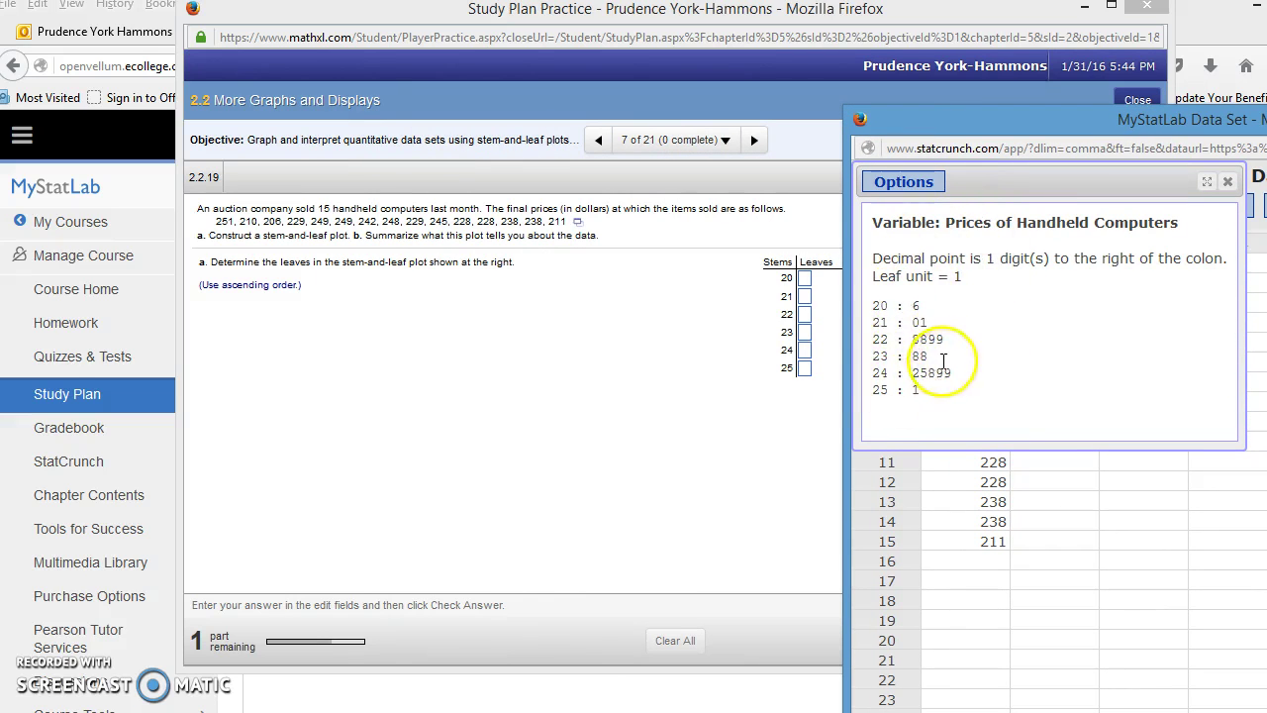
pyautogui.click(805, 282)
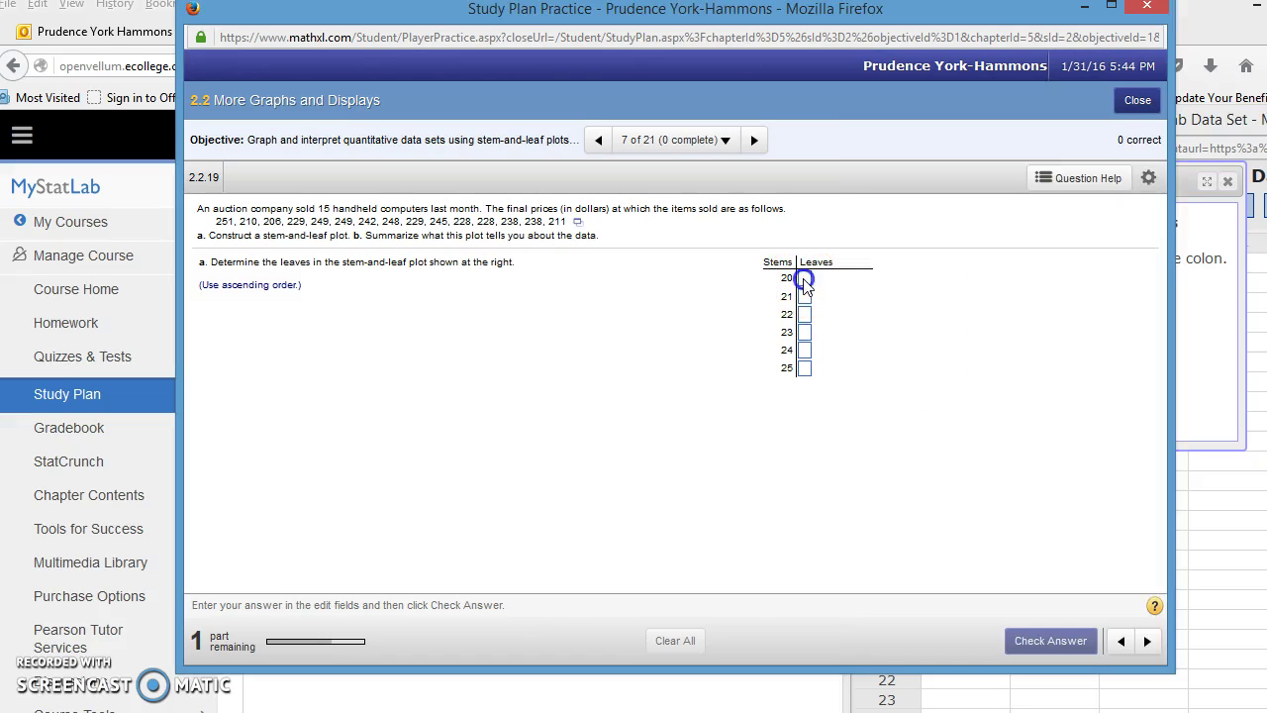
pyautogui.click(1194, 338)
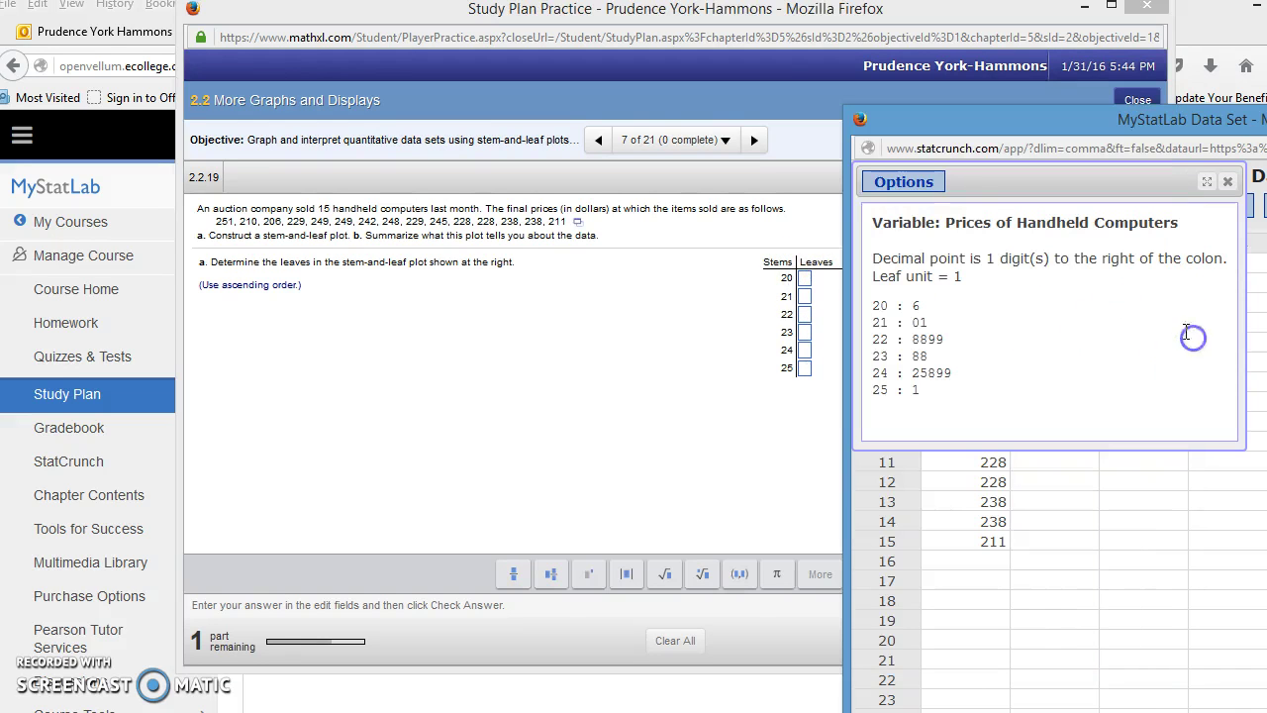
pyautogui.click(805, 281)
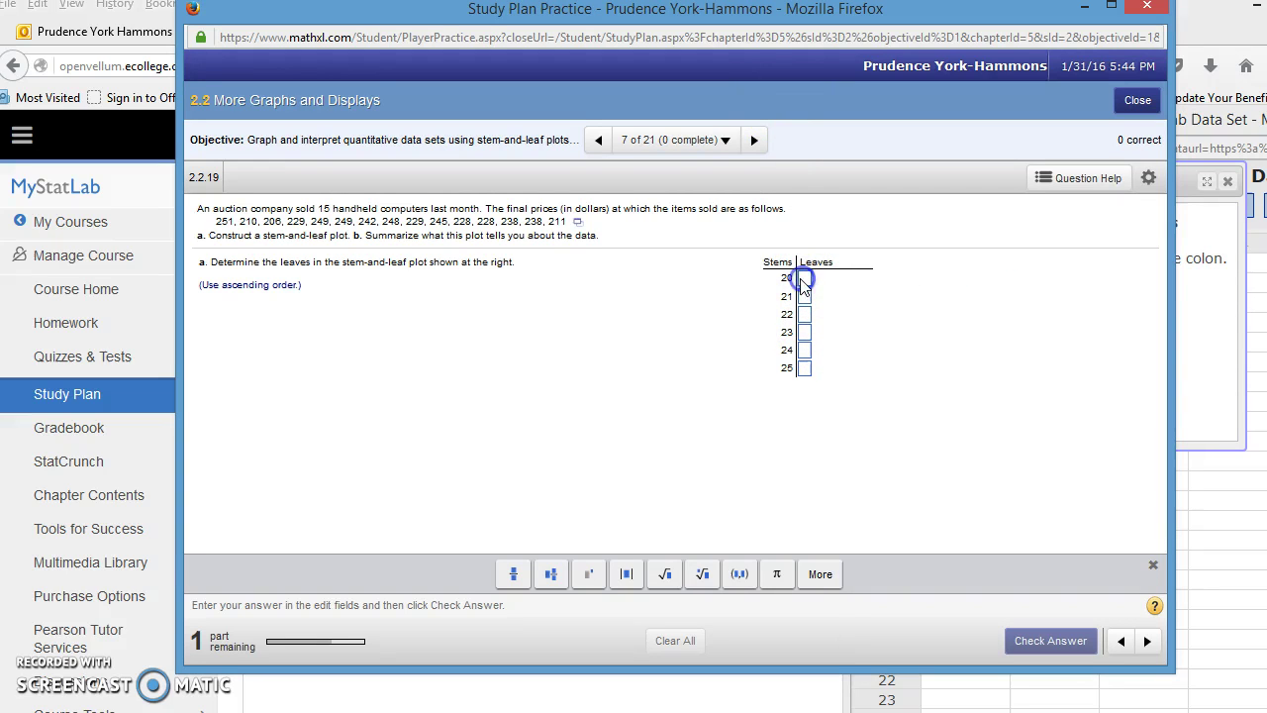
pyautogui.write('6')
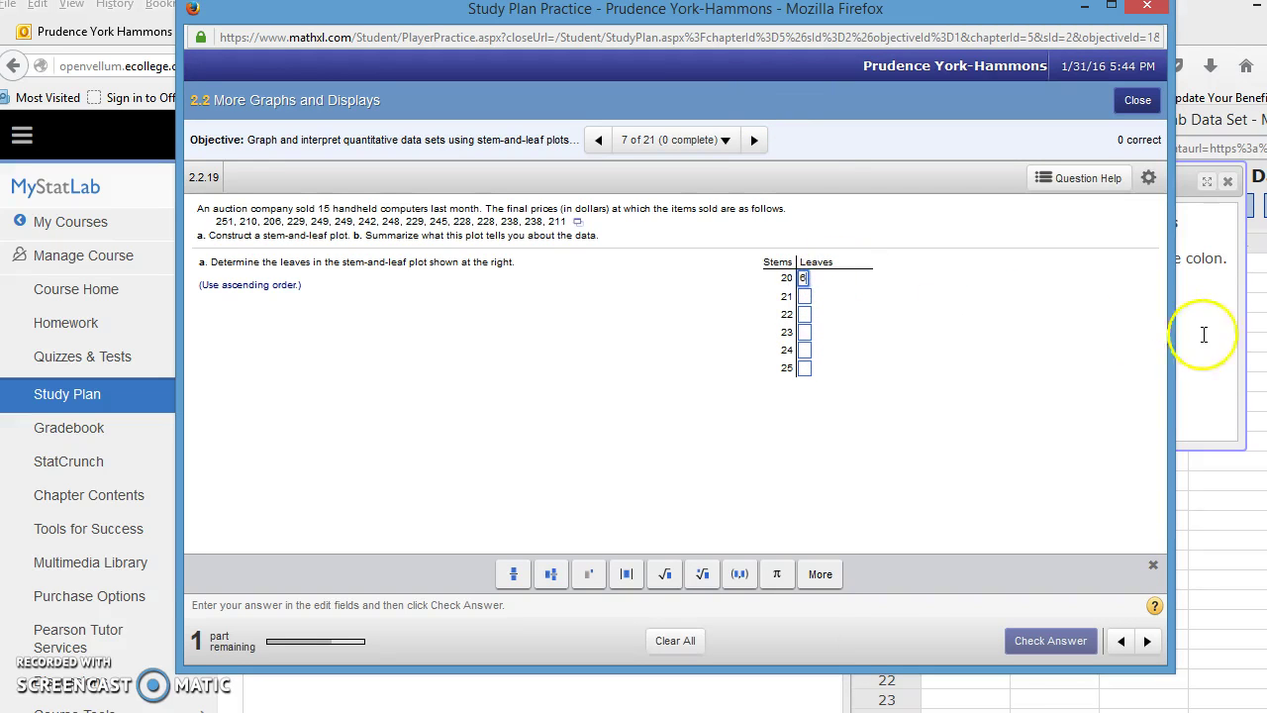
pyautogui.click(1202, 333)
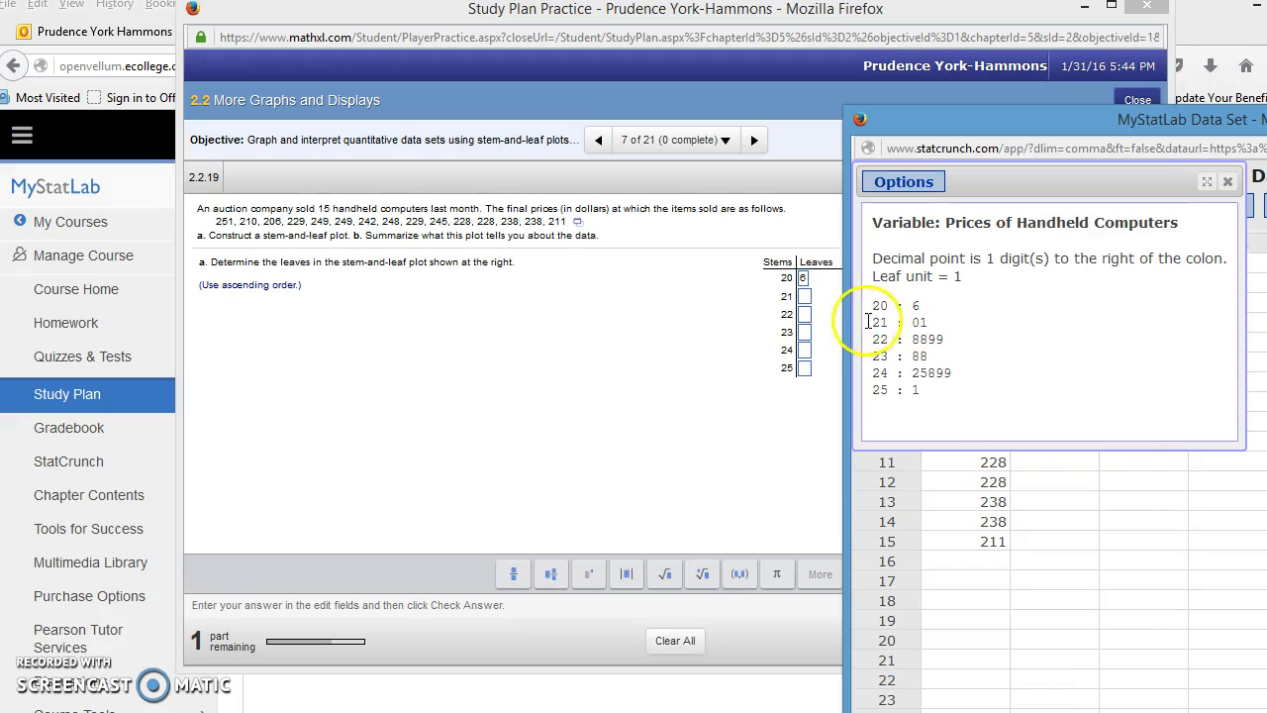
pyautogui.click(804, 296)
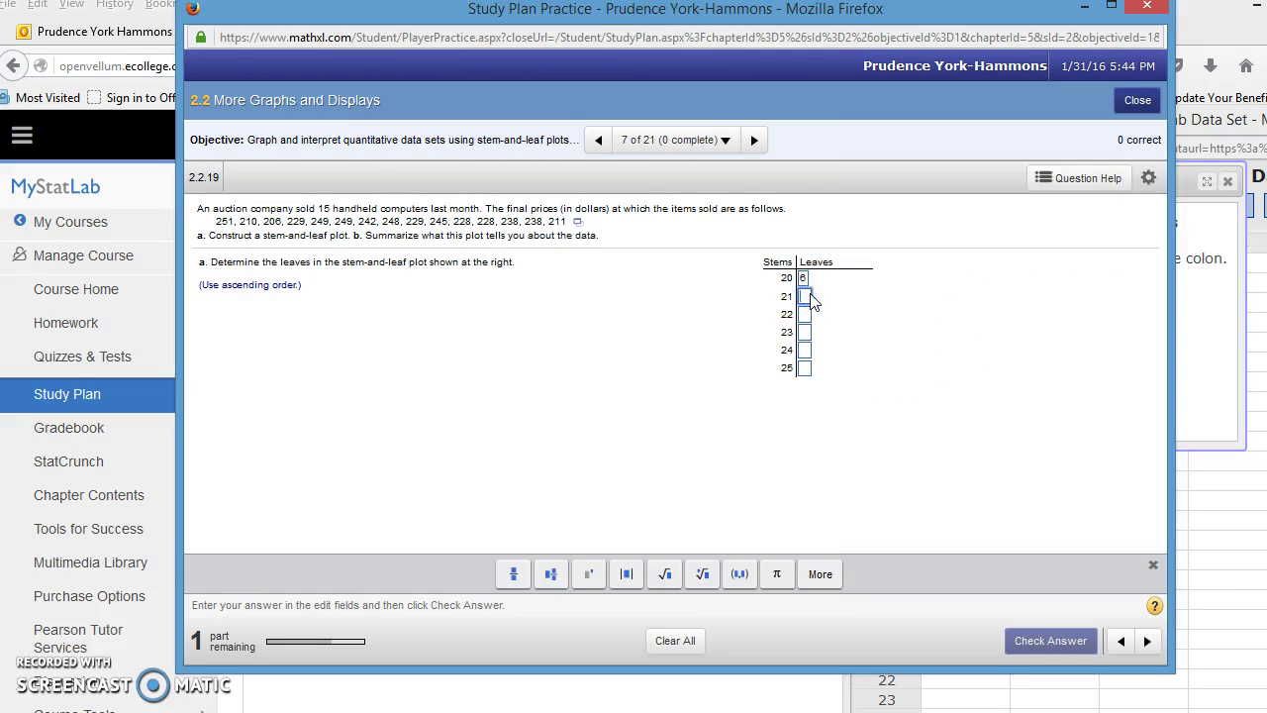
pyautogui.write('01')
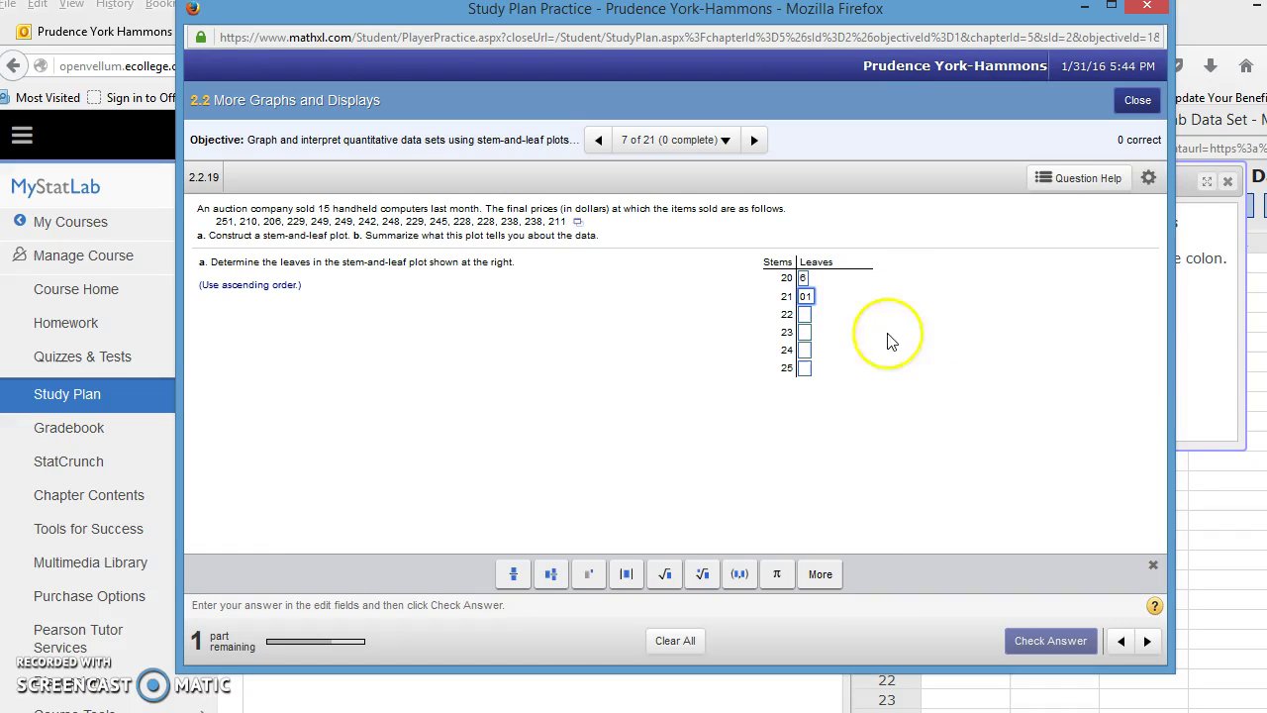
# - Enter leaves 8899, 88 and 25899 for stems 22, 23 and 24, copying them from StatCrunch
pyautogui.click(1210, 385)
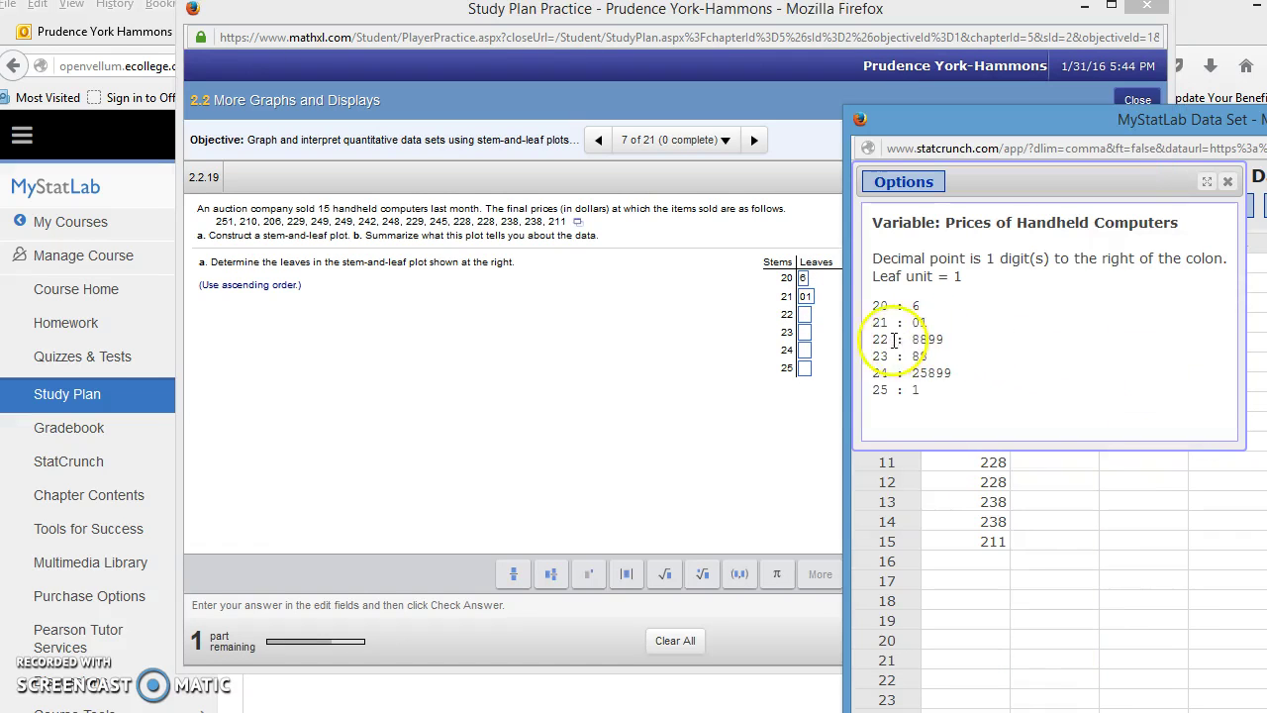
pyautogui.click(804, 313)
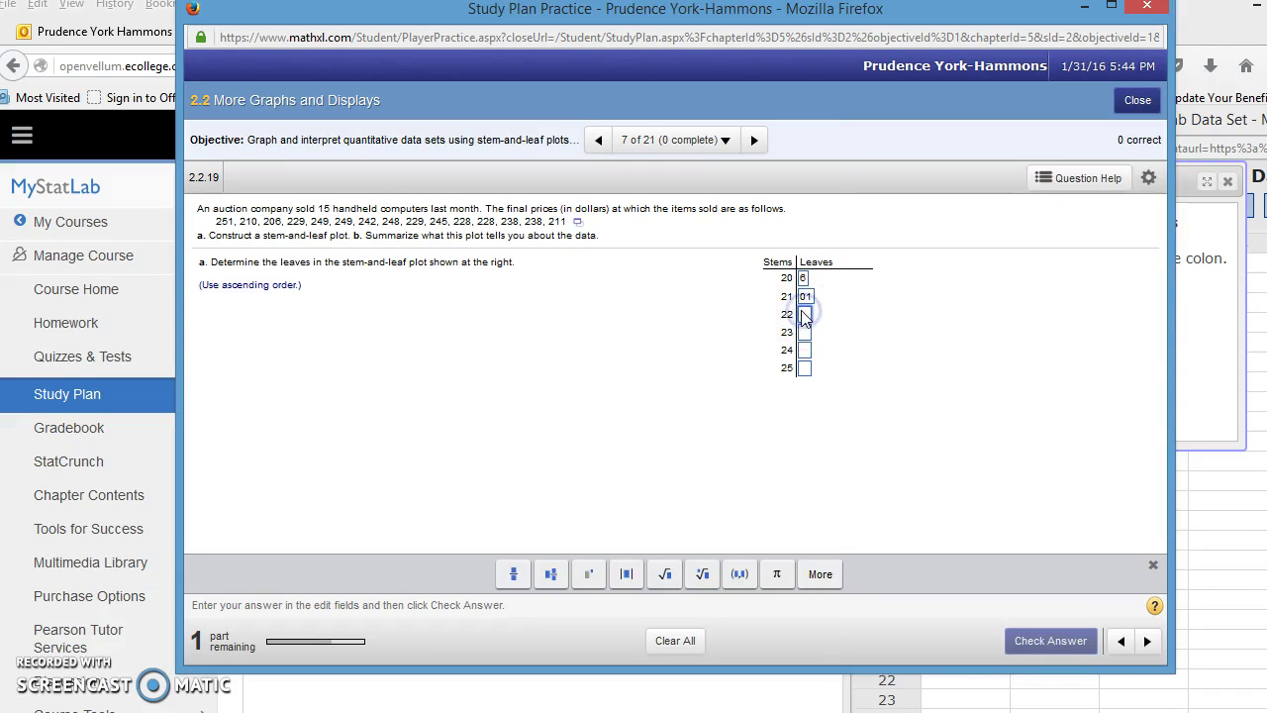
pyautogui.write('8899')
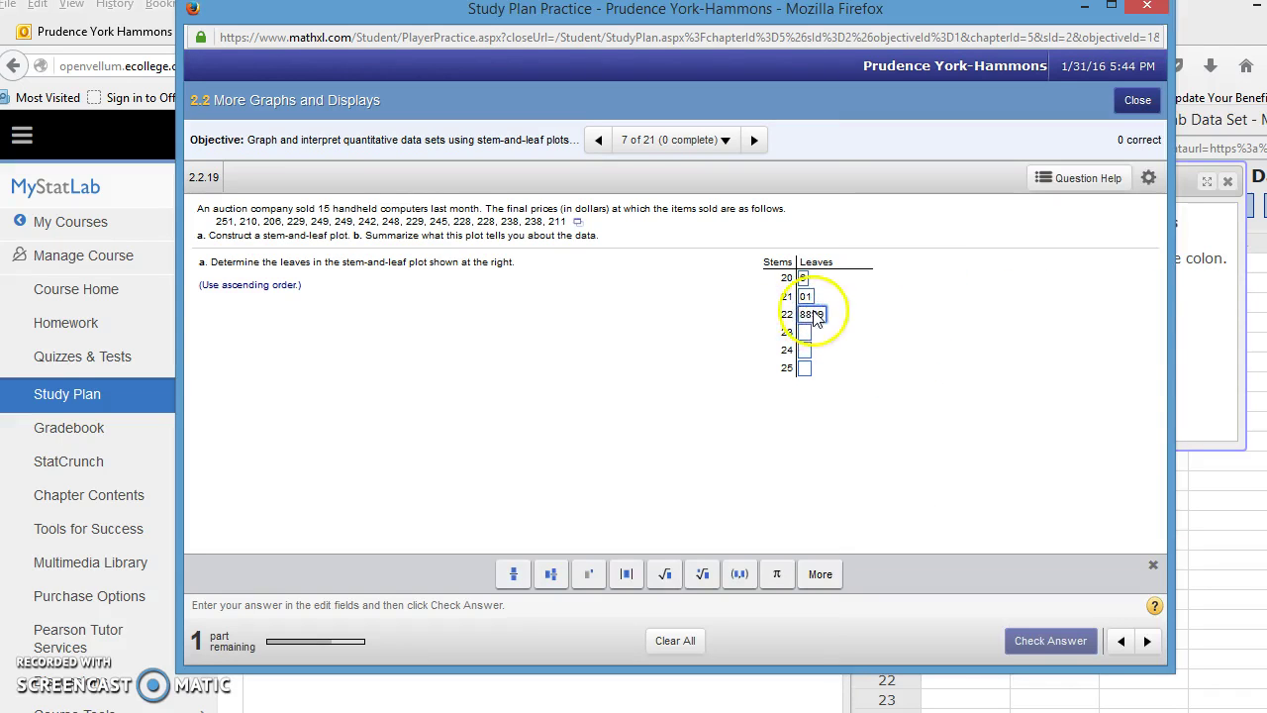
pyautogui.click(1198, 377)
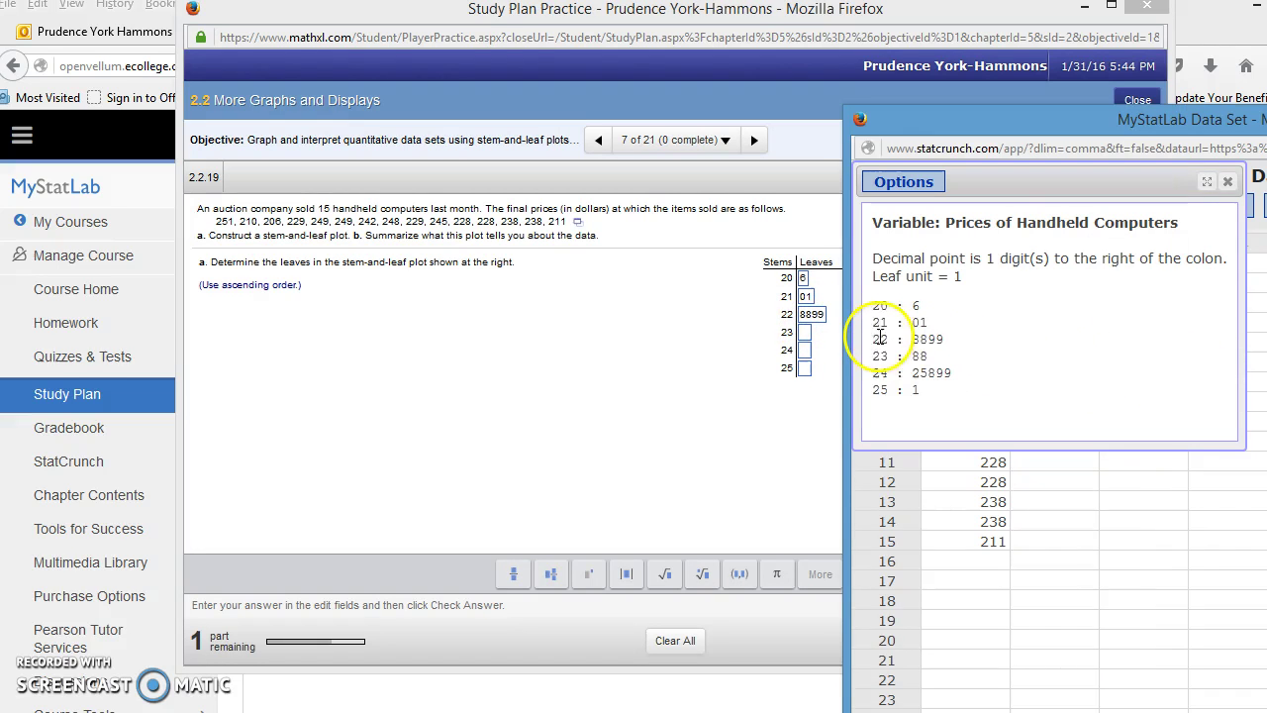
pyautogui.click(804, 335)
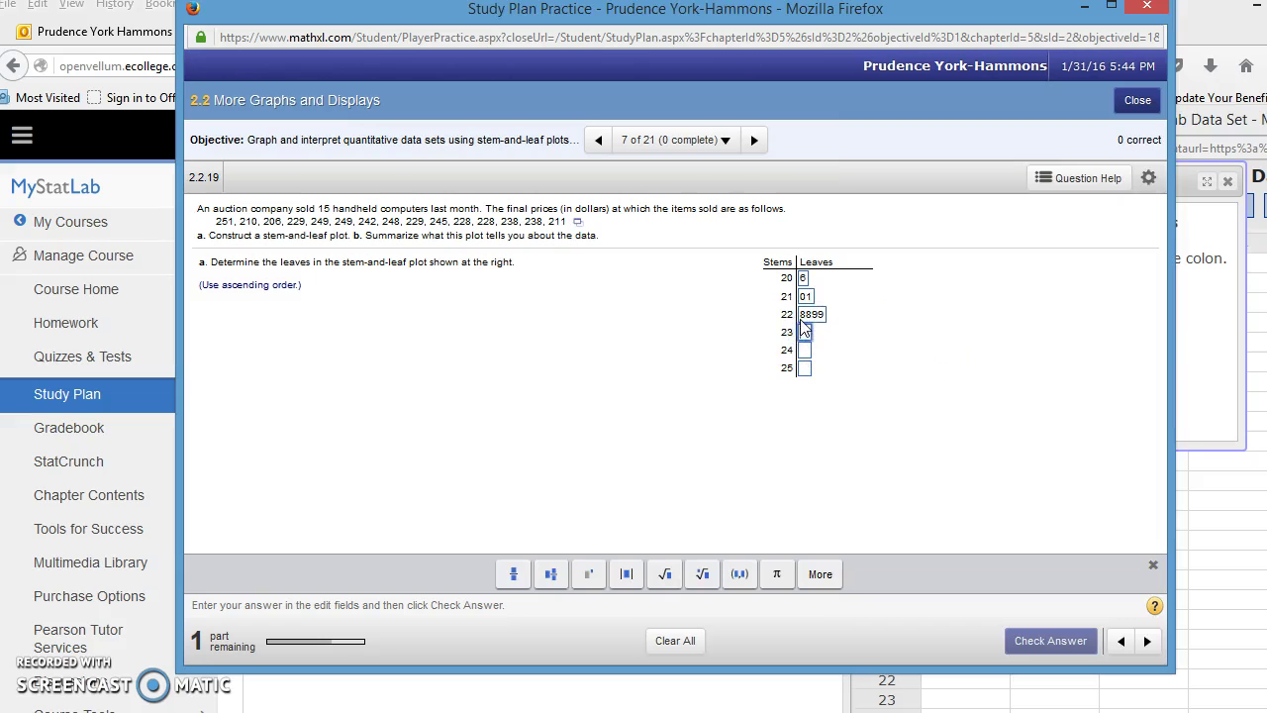
pyautogui.write('88')
pyautogui.click(1210, 379)
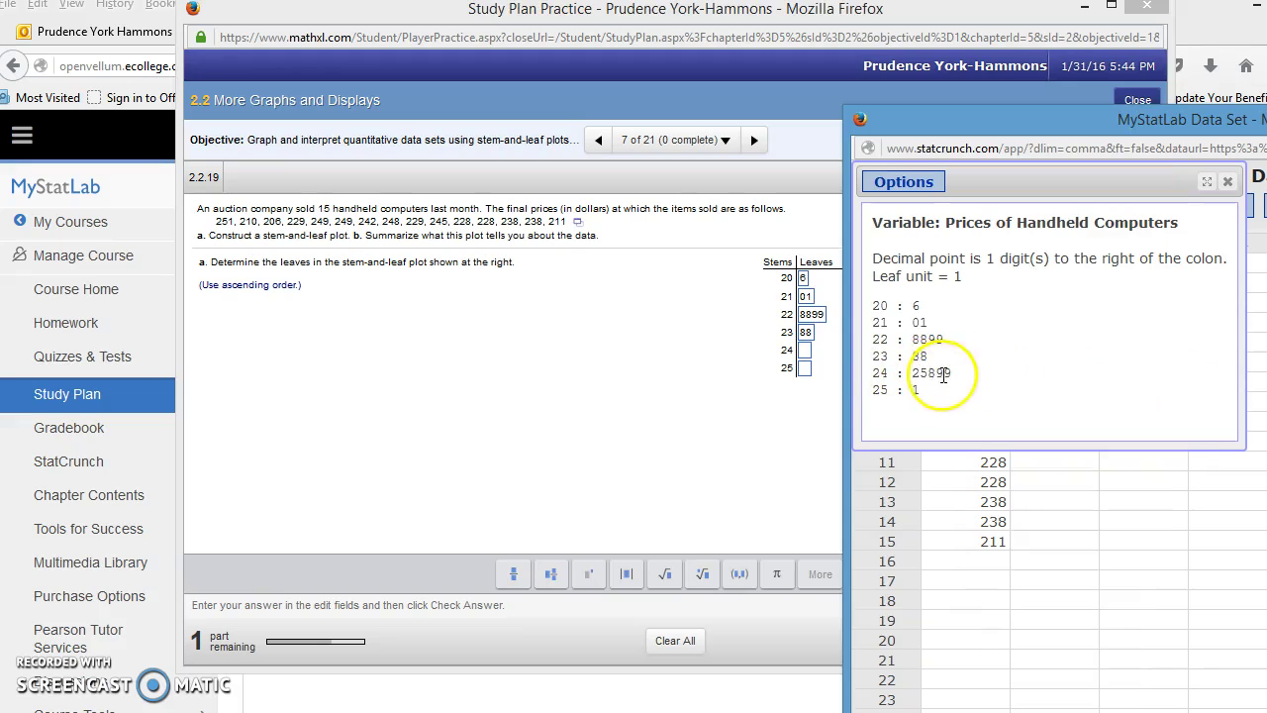
pyautogui.click(805, 350)
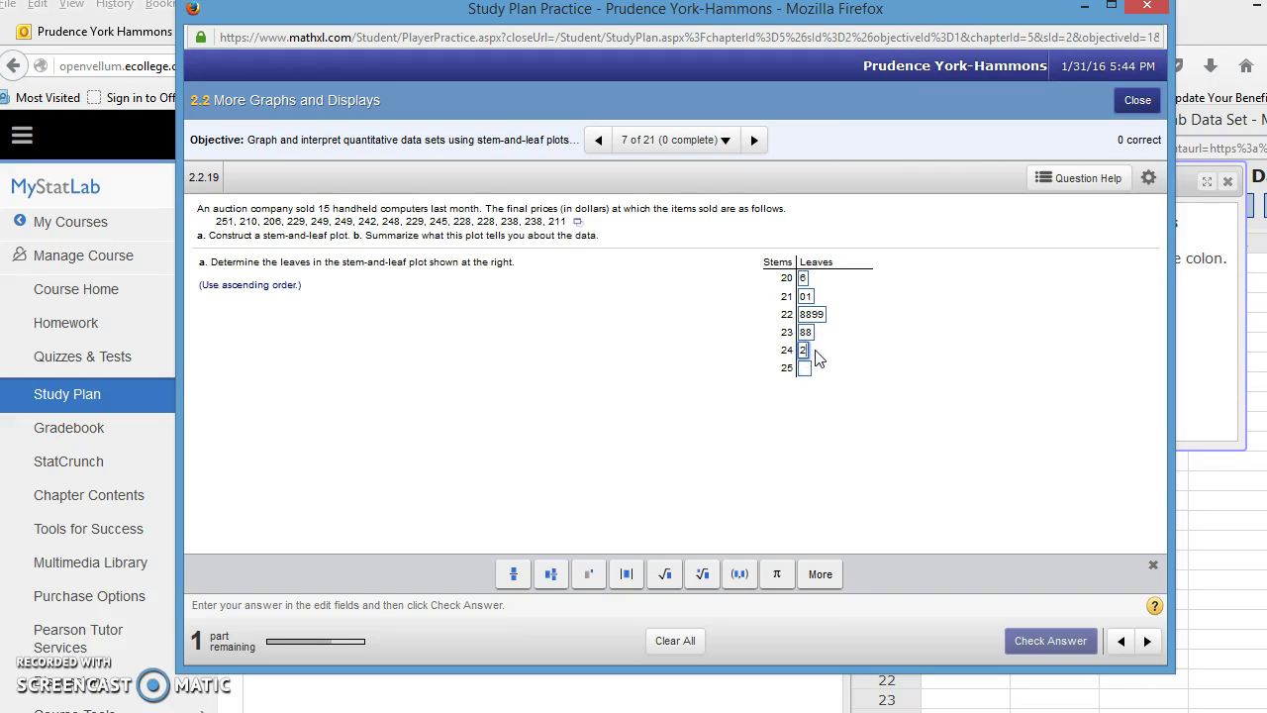
pyautogui.write('25899')
pyautogui.click(1227, 364)
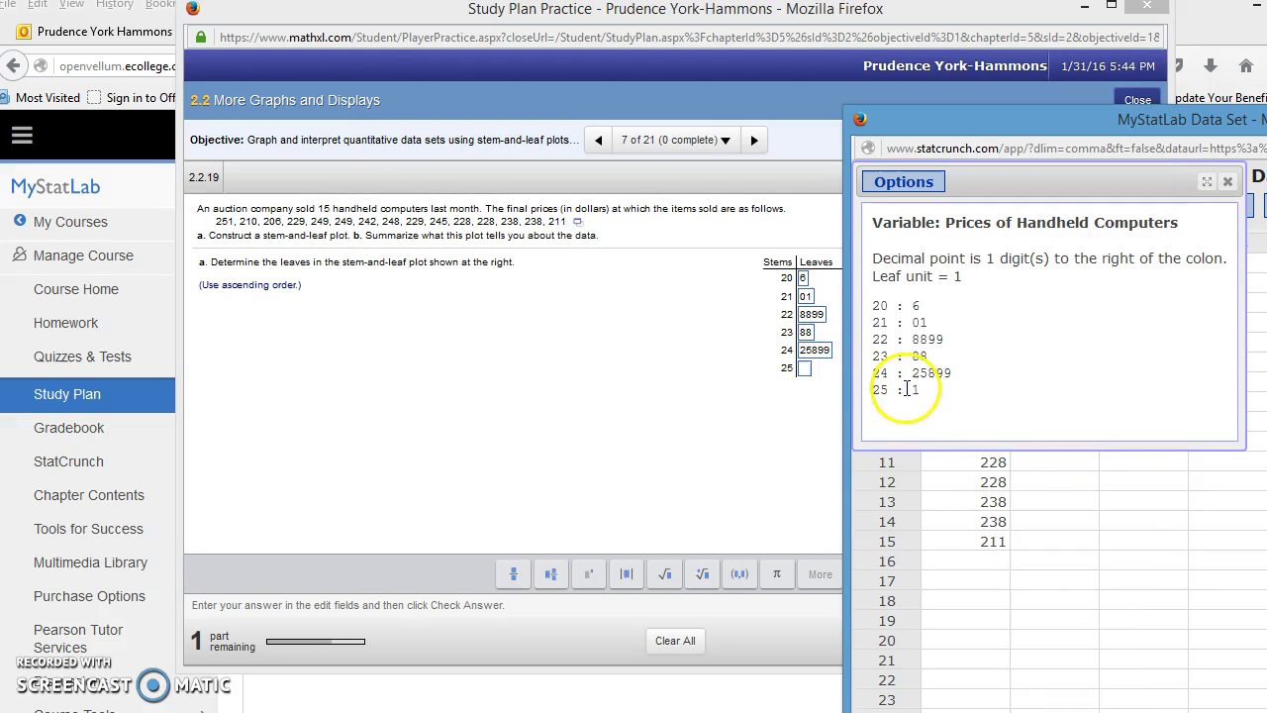
pyautogui.click(806, 368)
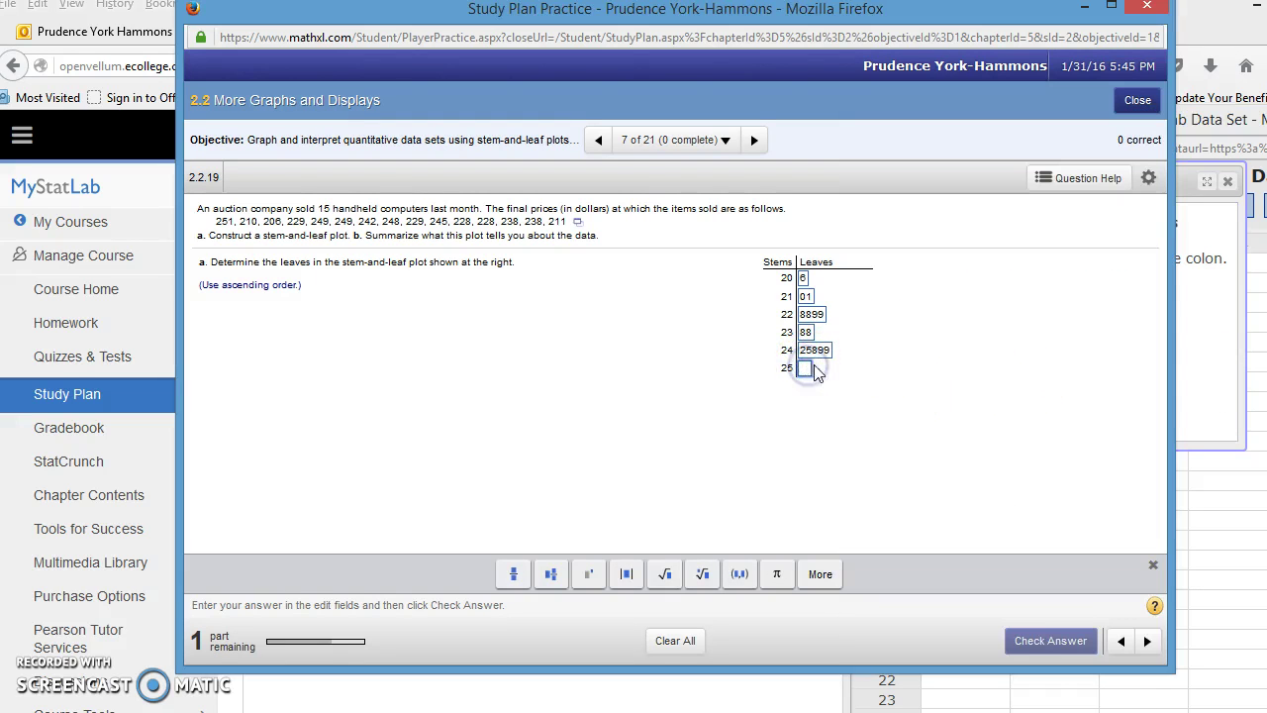
# - Enter leaf 1 for stem 25 and submit, getting the Excellent! confirmation, with the StatCrunch output back in front
pyautogui.write('1')
pyautogui.click(1029, 643)
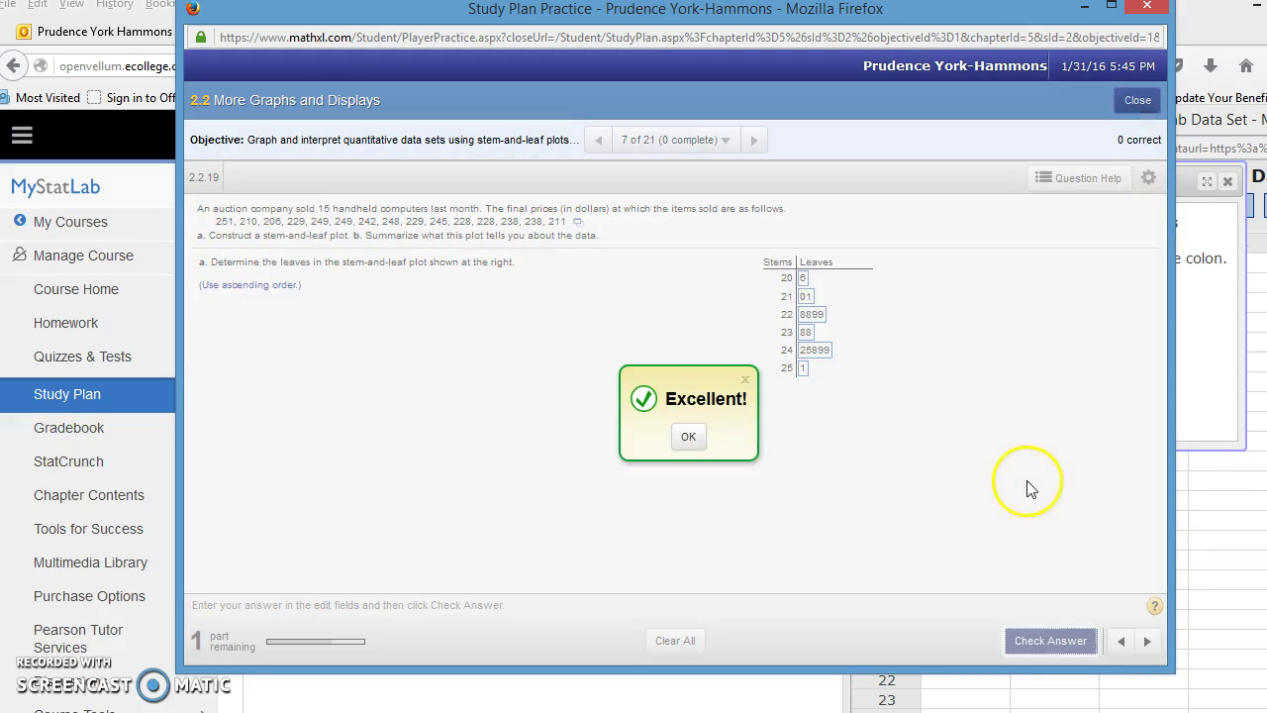
pyautogui.click(687, 439)
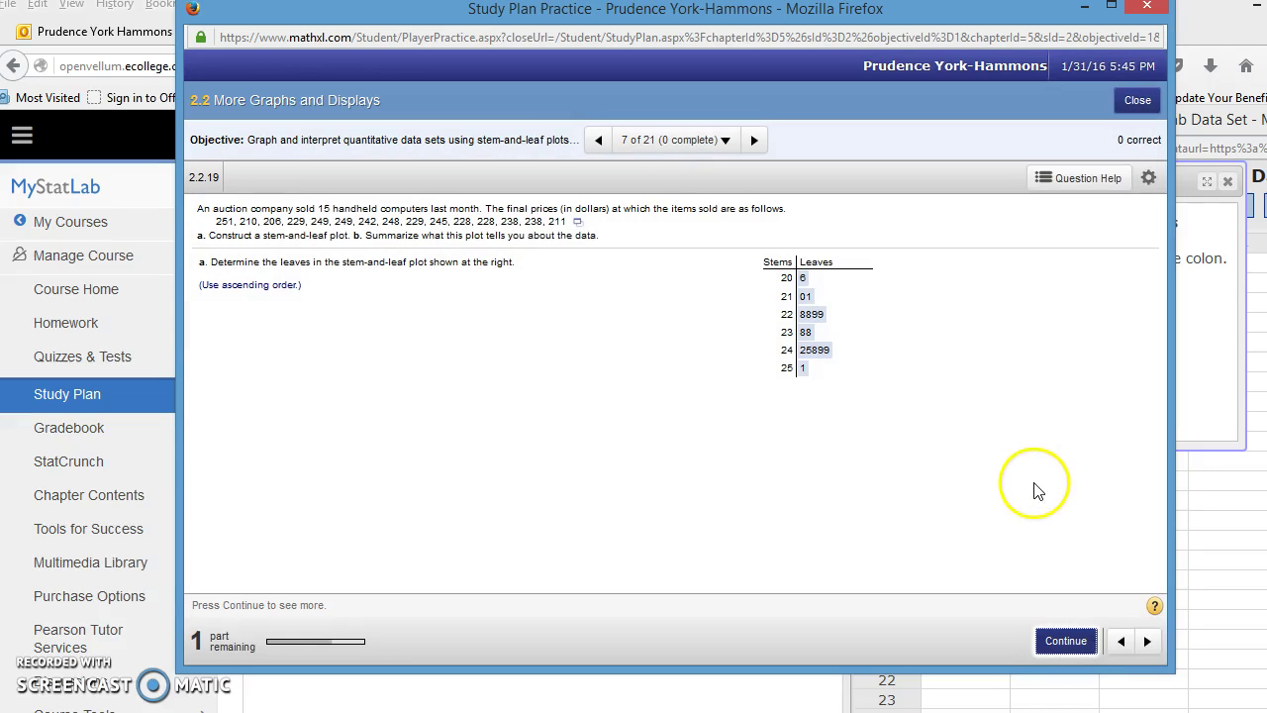
pyautogui.click(1232, 382)
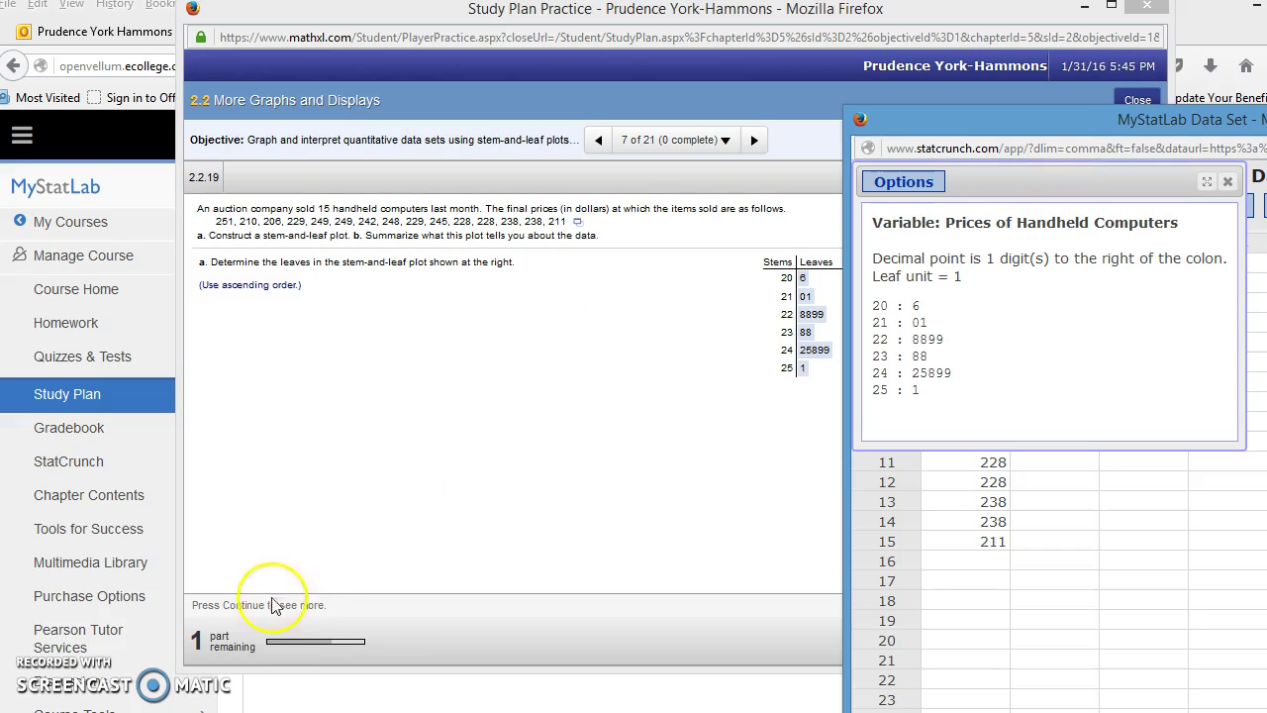
pyautogui.click(44, 671)
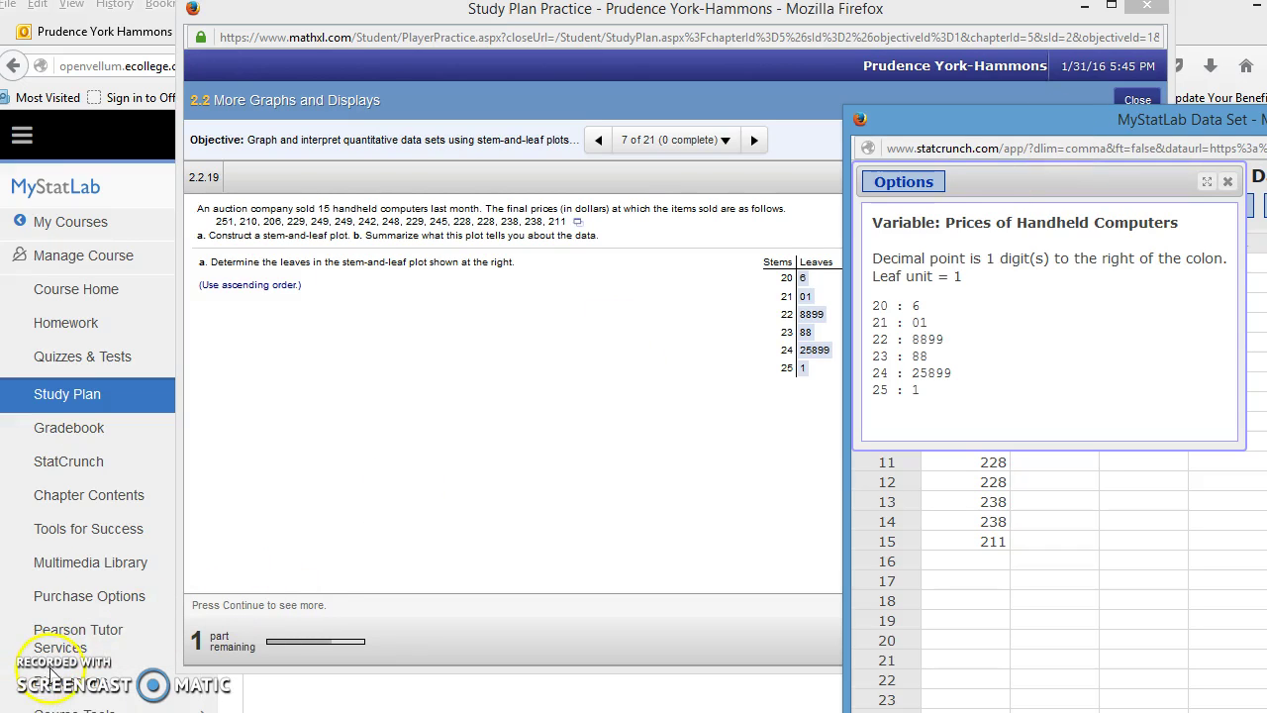